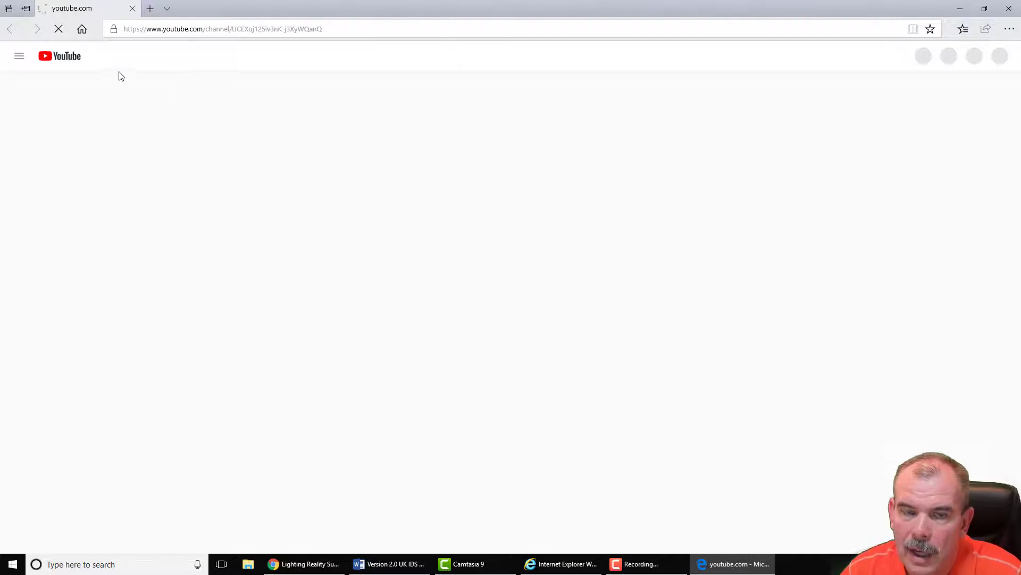
Search YouTube for "Lighting Reality Support", reusing the channel's title as the search text, and open the Lighting Reality Support channel.
{"action": "left_click_drag", "start_coordinate": [420, 248], "coordinate": [285, 250]}
{"action": "key", "text": "ctrl+c"}
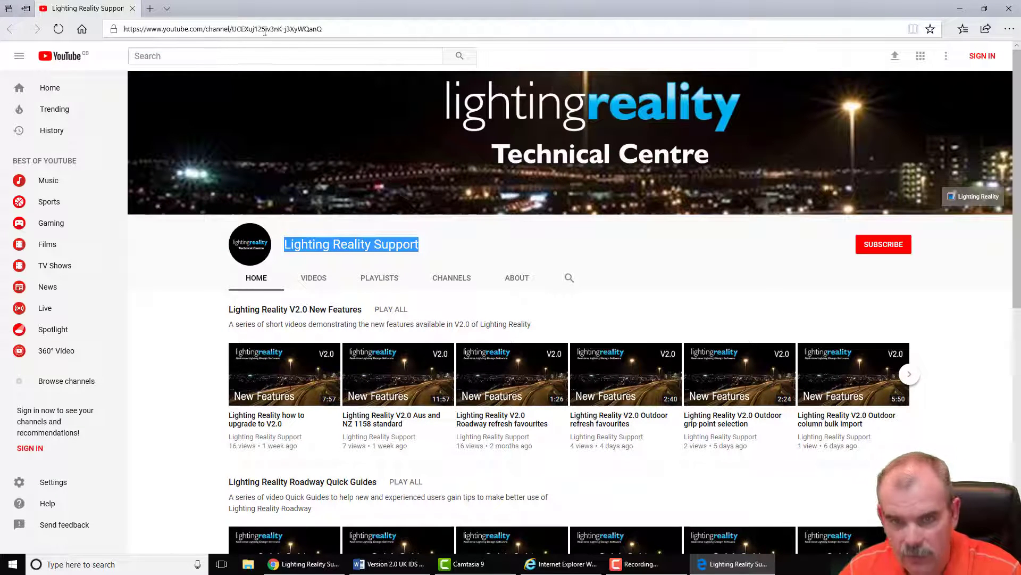
{"action": "left_click", "coordinate": [193, 56]}
{"action": "key", "text": "ctrl+v"}
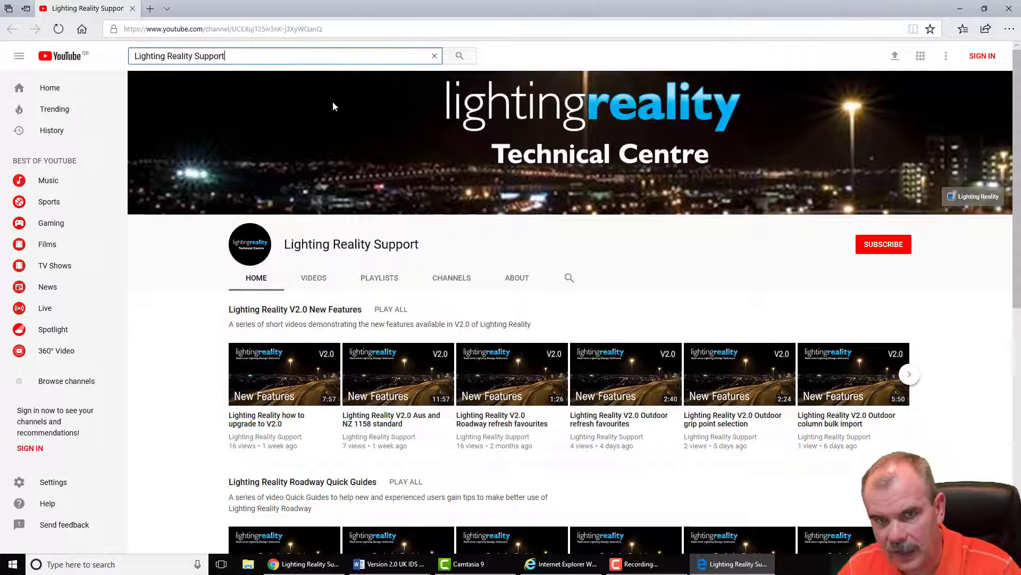
{"action": "key", "text": "Return"}
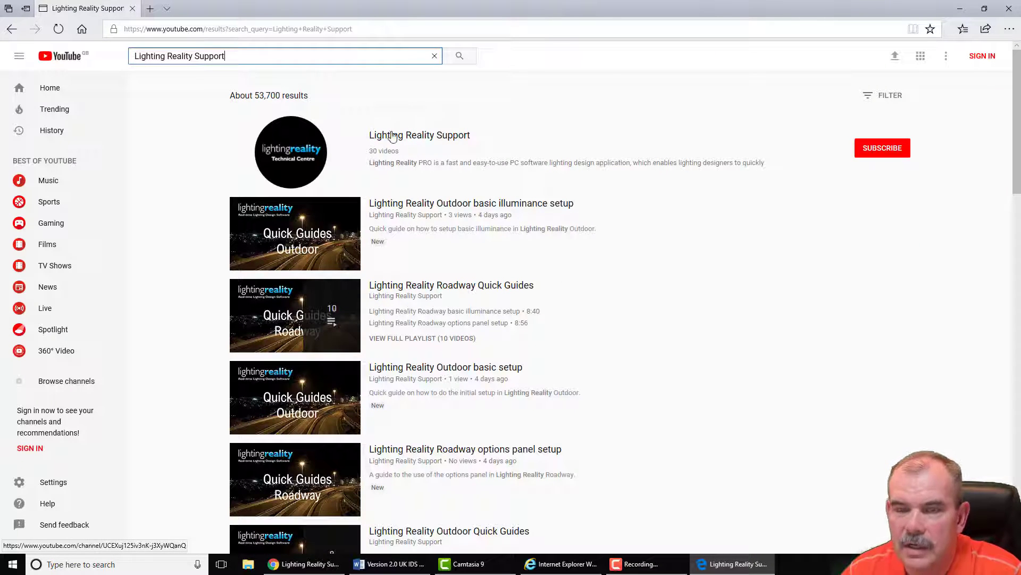
{"action": "left_click", "coordinate": [295, 153]}
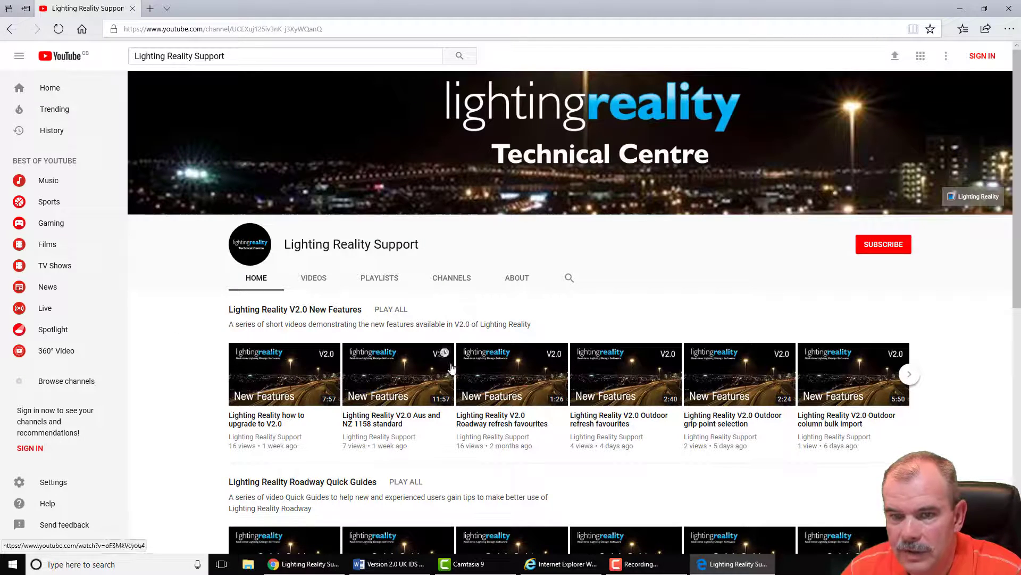
Look through the channel's V2.0 New Features, Roadway and Outdoor Quick Guides and Lighting Design Guides videos, and close the channel page.
{"action": "scroll", "coordinate": [477, 397], "scroll_direction": "down", "scroll_amount": 5}
{"action": "scroll", "coordinate": [477, 396], "scroll_direction": "up", "scroll_amount": 5}
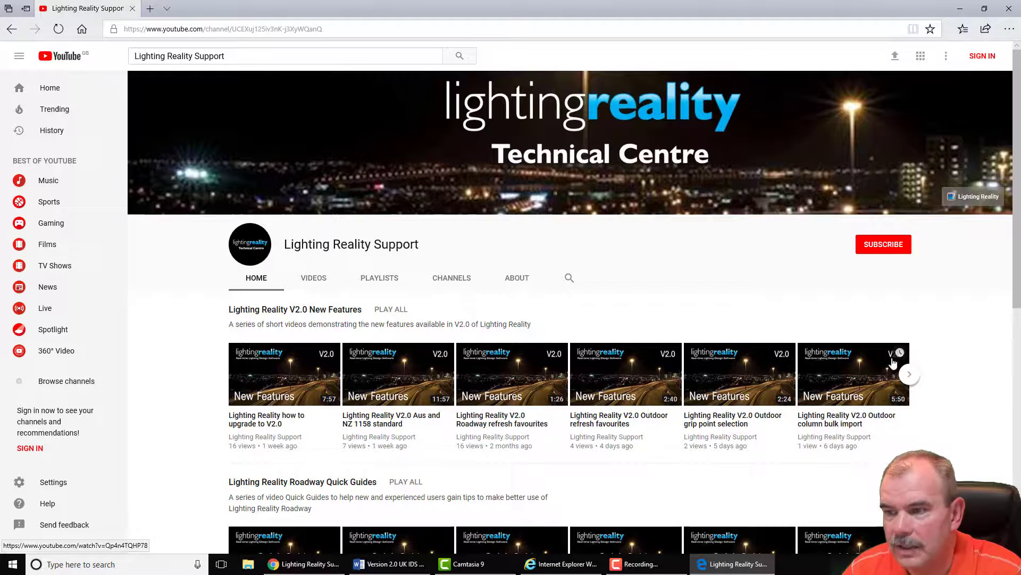
{"action": "left_click", "coordinate": [910, 375]}
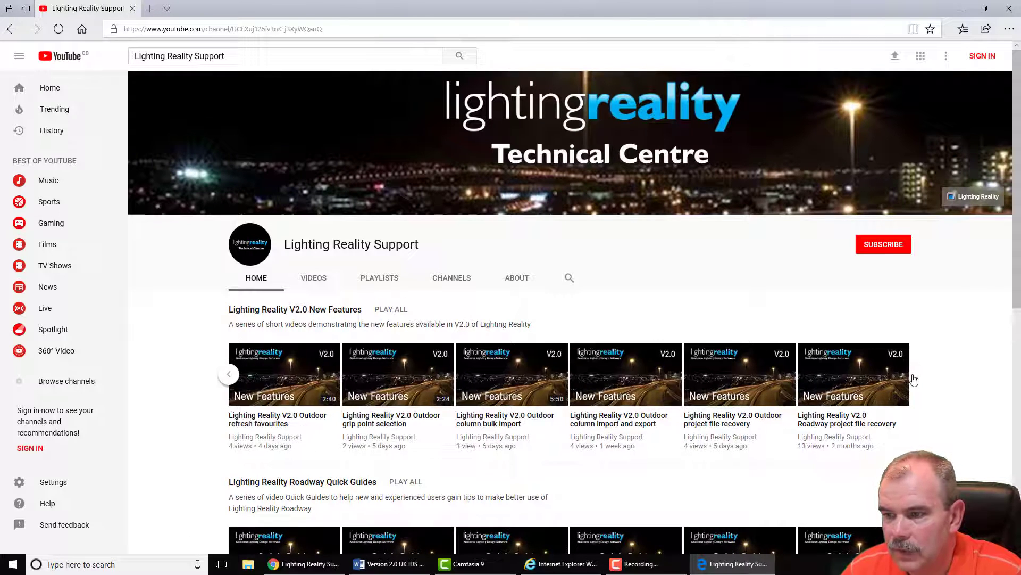
{"action": "left_click", "coordinate": [232, 375]}
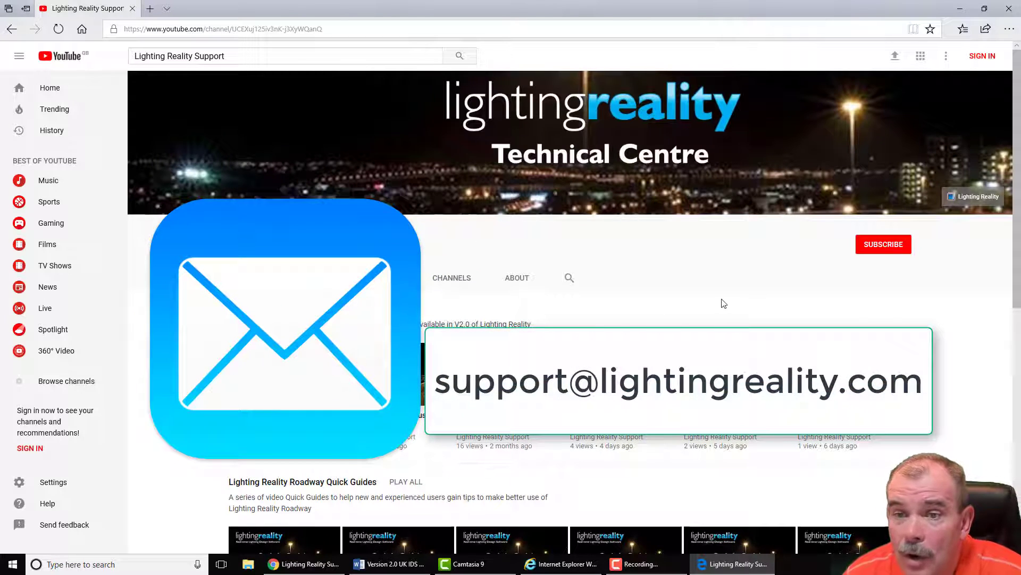
{"action": "scroll", "coordinate": [508, 349], "scroll_direction": "down", "scroll_amount": 10}
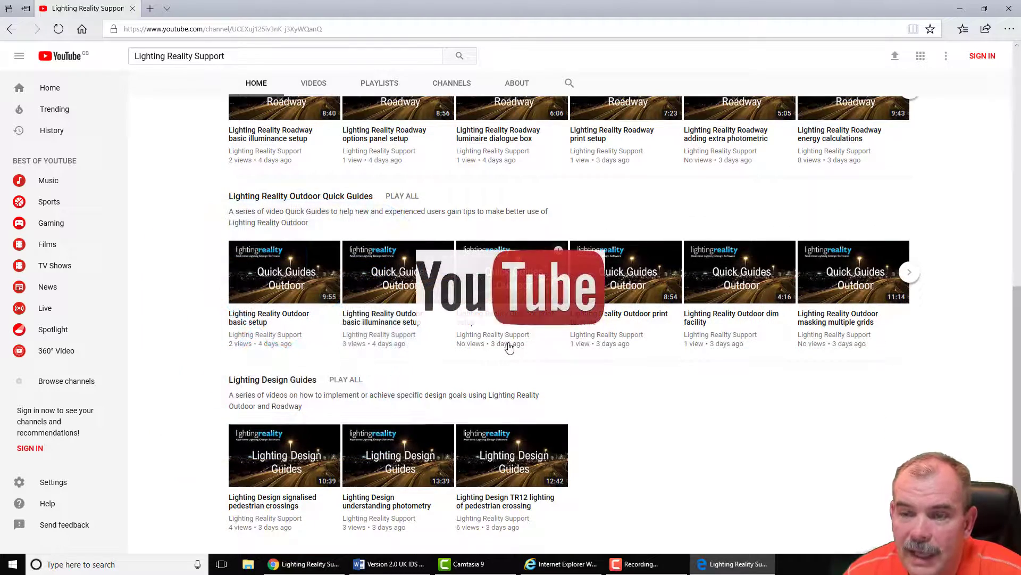
{"action": "scroll", "coordinate": [317, 331], "scroll_direction": "up", "scroll_amount": 3}
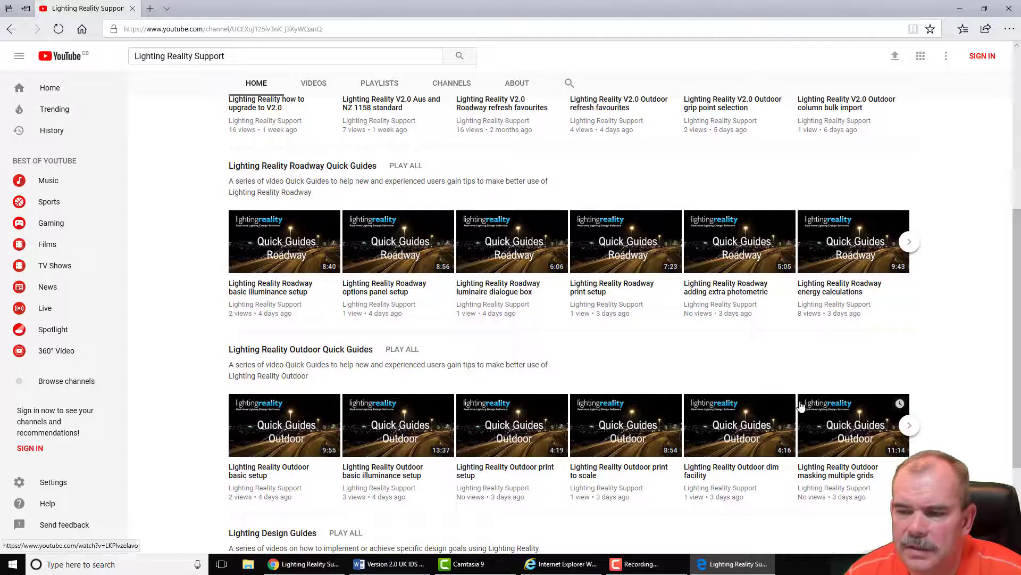
{"action": "scroll", "coordinate": [803, 306], "scroll_direction": "down", "scroll_amount": 3}
{"action": "scroll", "coordinate": [803, 306], "scroll_direction": "up", "scroll_amount": 9}
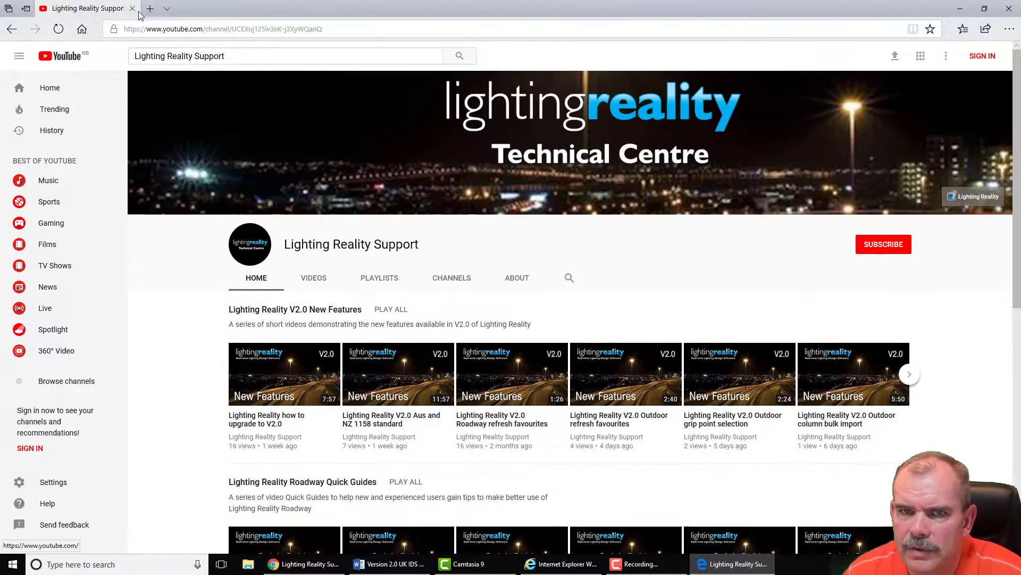
{"action": "left_click", "coordinate": [133, 9]}
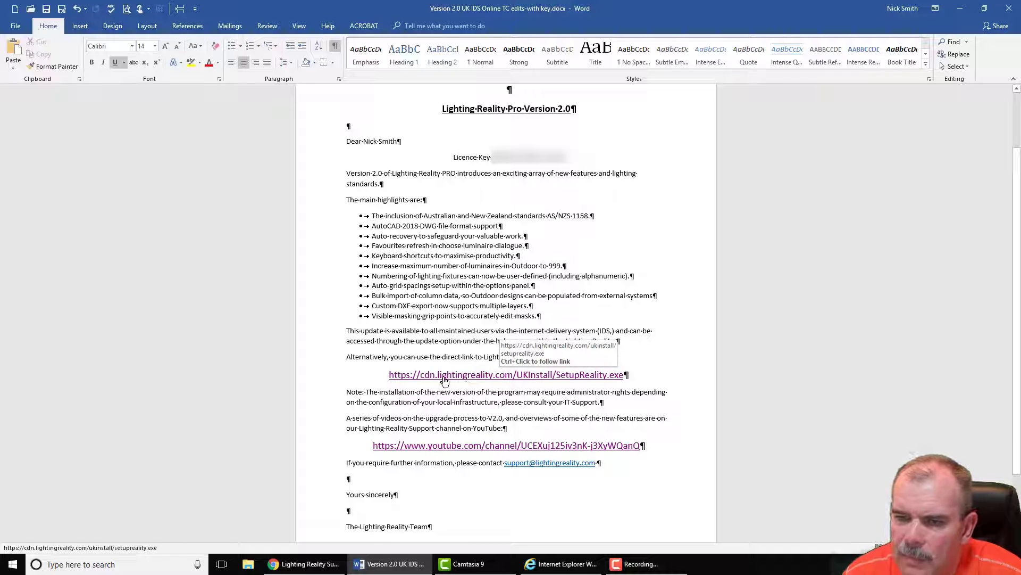
Copy the SetupReality.exe installer link from the Word letter and download the file from a new Chrome tab.
{"action": "left_click_drag", "start_coordinate": [625, 375], "coordinate": [387, 383]}
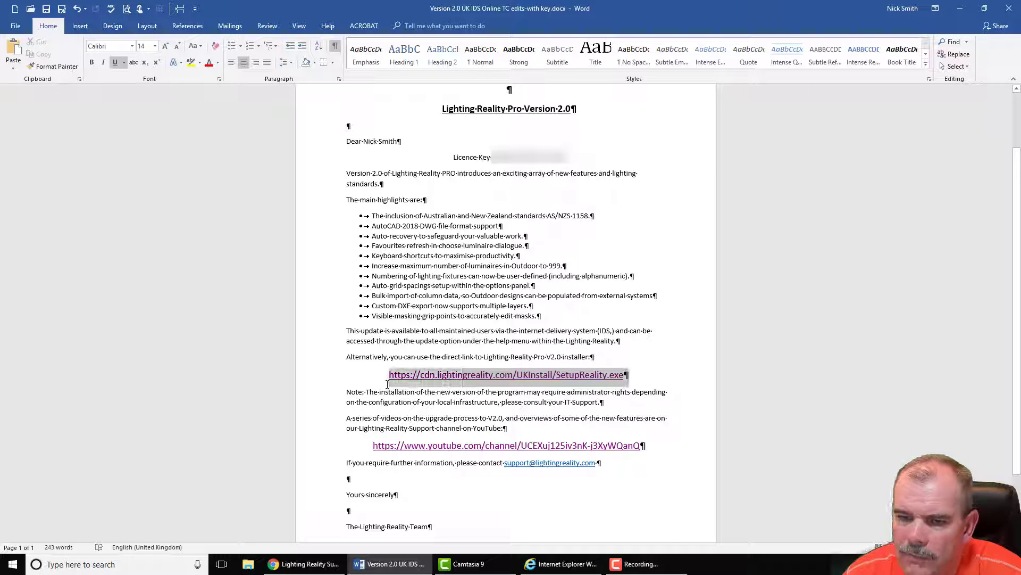
{"action": "right_click", "coordinate": [408, 379]}
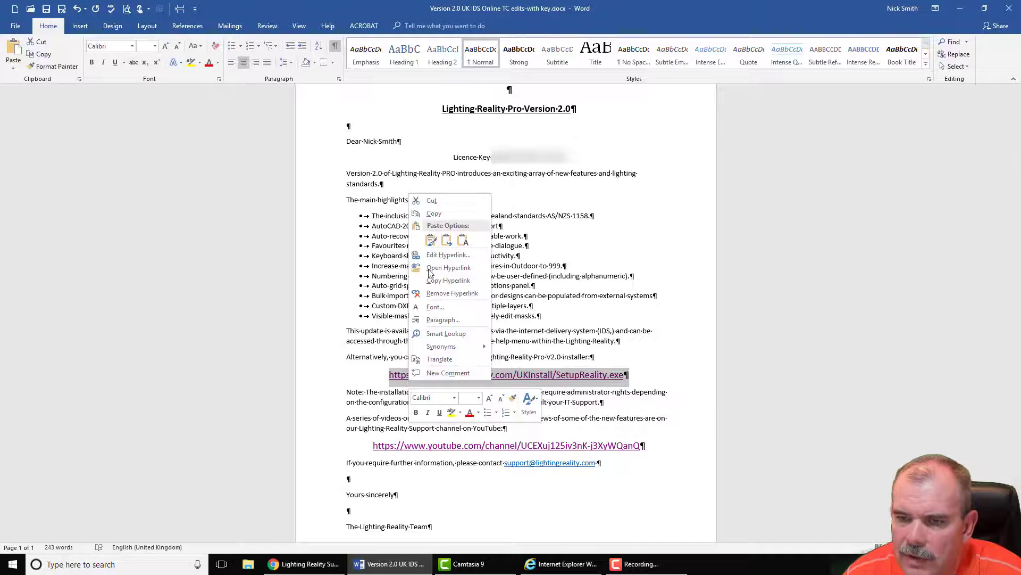
{"action": "left_click", "coordinate": [434, 214]}
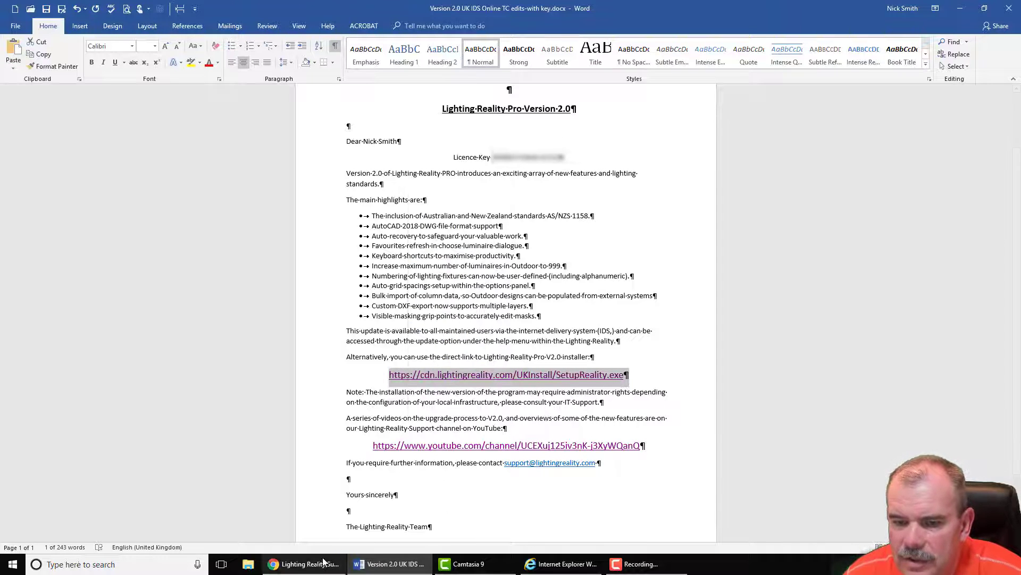
{"action": "left_click", "coordinate": [305, 564]}
{"action": "left_click", "coordinate": [120, 8]}
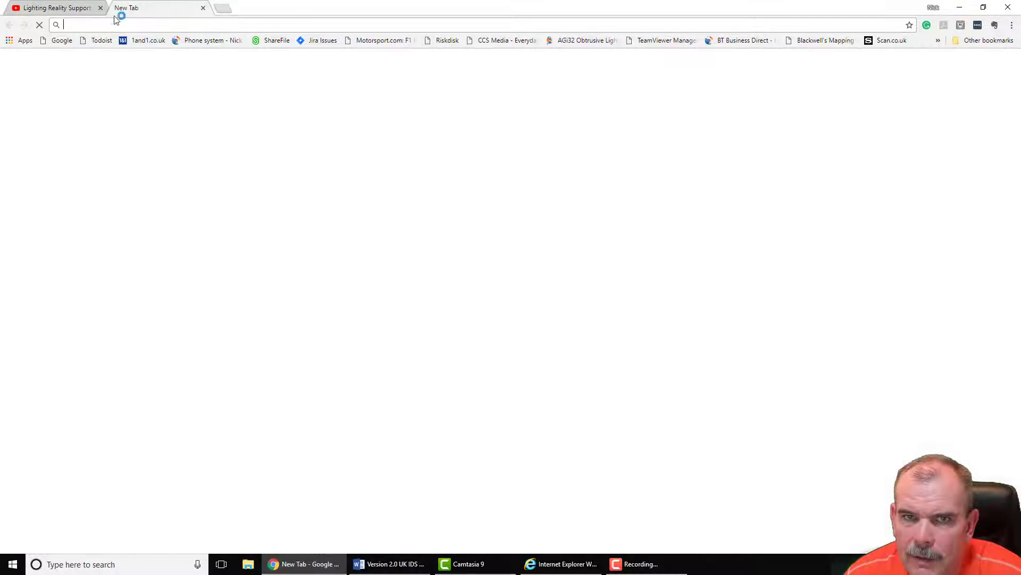
{"action": "key", "text": "ctrl+v"}
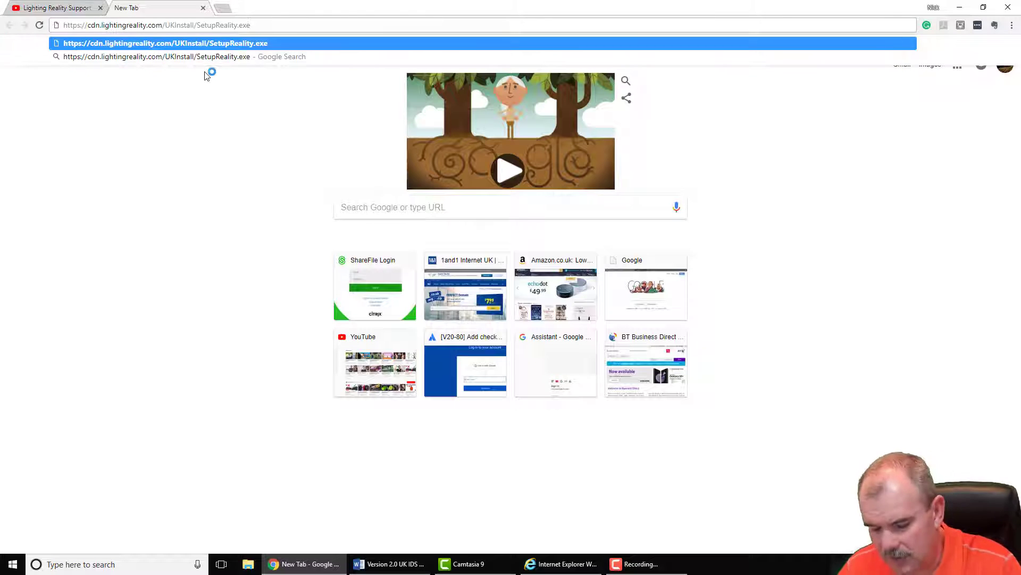
{"action": "key", "text": "Return"}
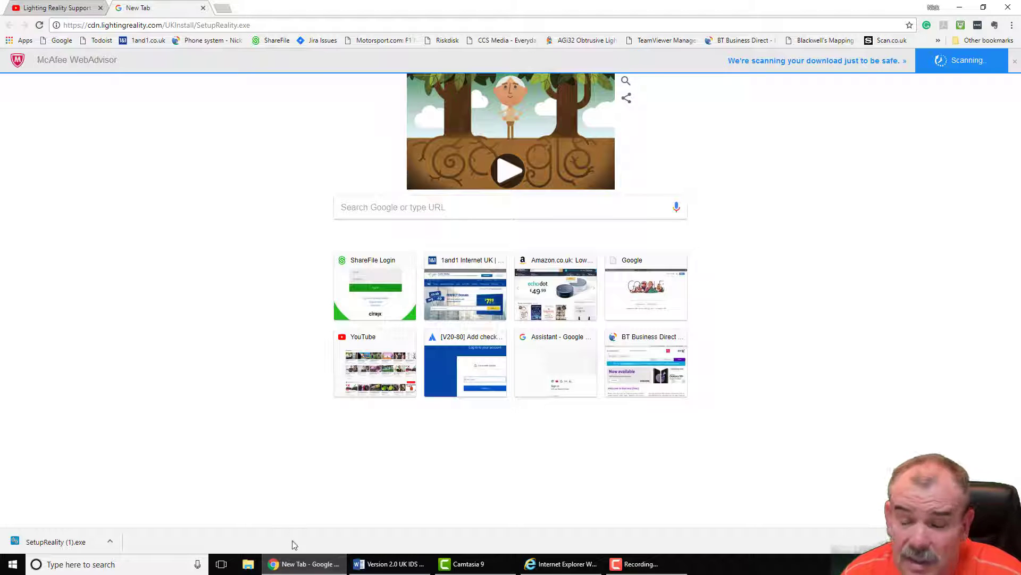
{"action": "left_click", "coordinate": [561, 564]}
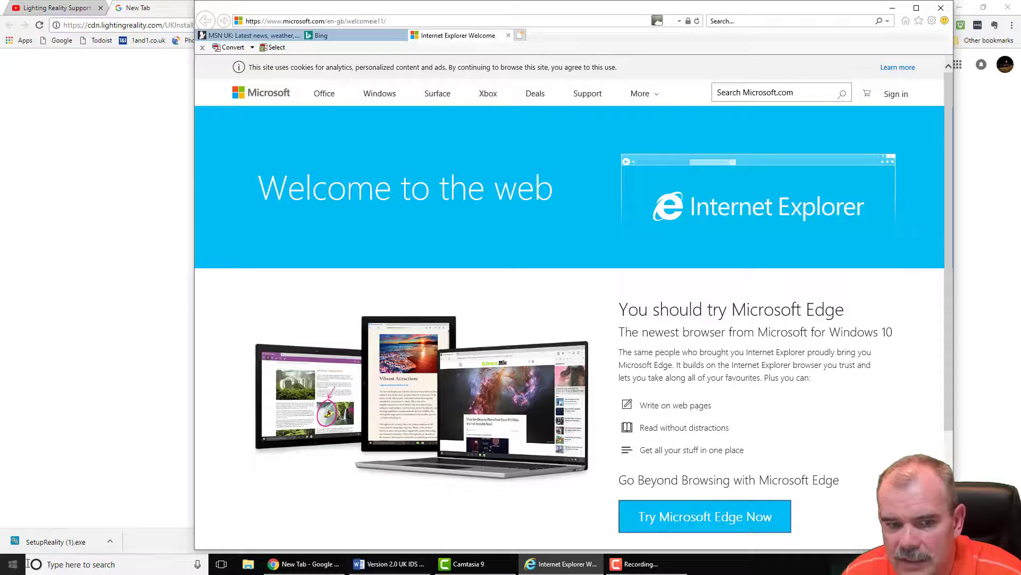
{"action": "left_click", "coordinate": [58, 565]}
{"action": "type", "text": "inter"}
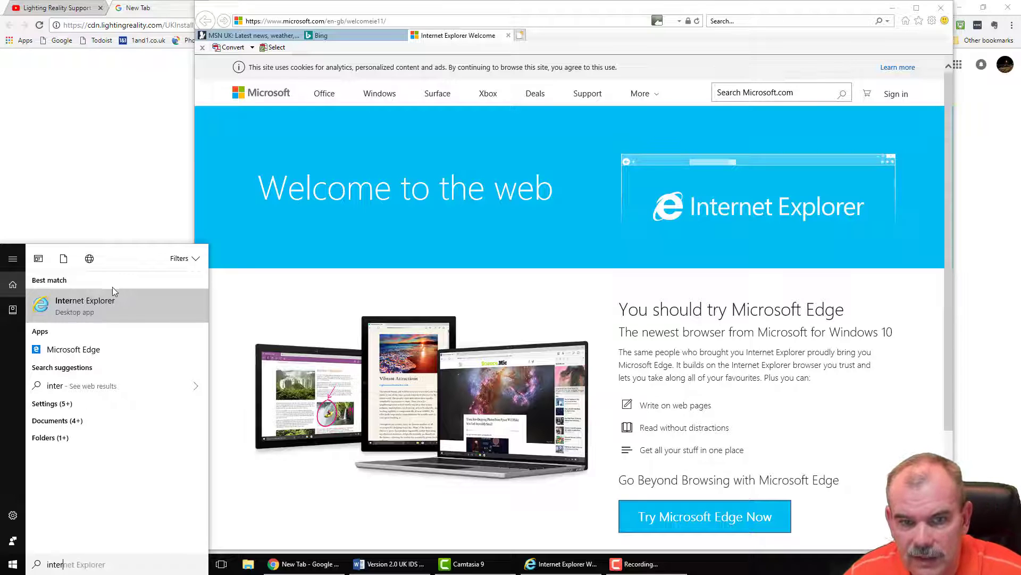
{"action": "left_click", "coordinate": [275, 116]}
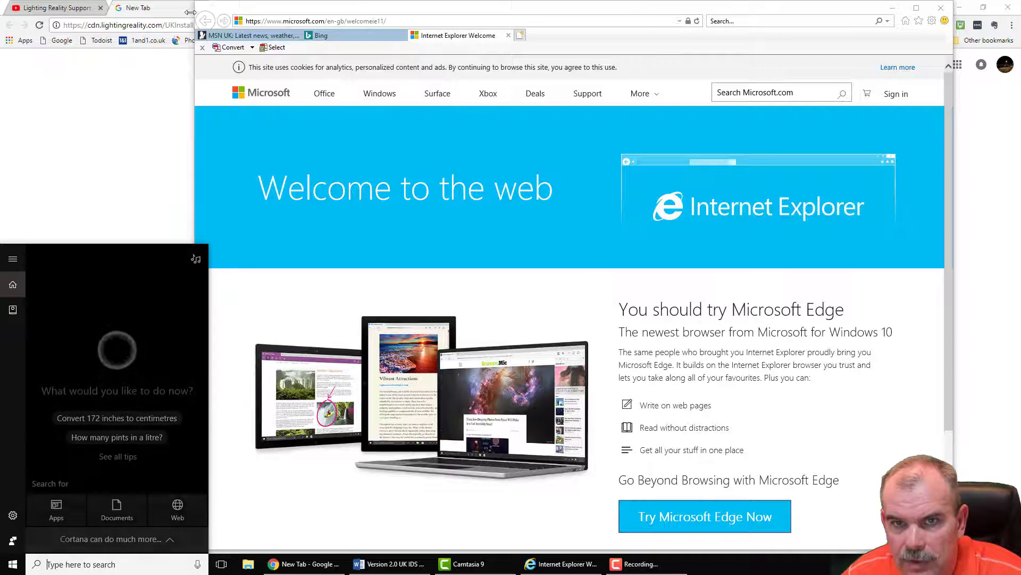
{"action": "left_click", "coordinate": [171, 25]}
Run the downloaded SetupReality installer, enter the licence key copied from the Word letter, and continue past the licence holder details.
{"action": "left_click", "coordinate": [54, 542]}
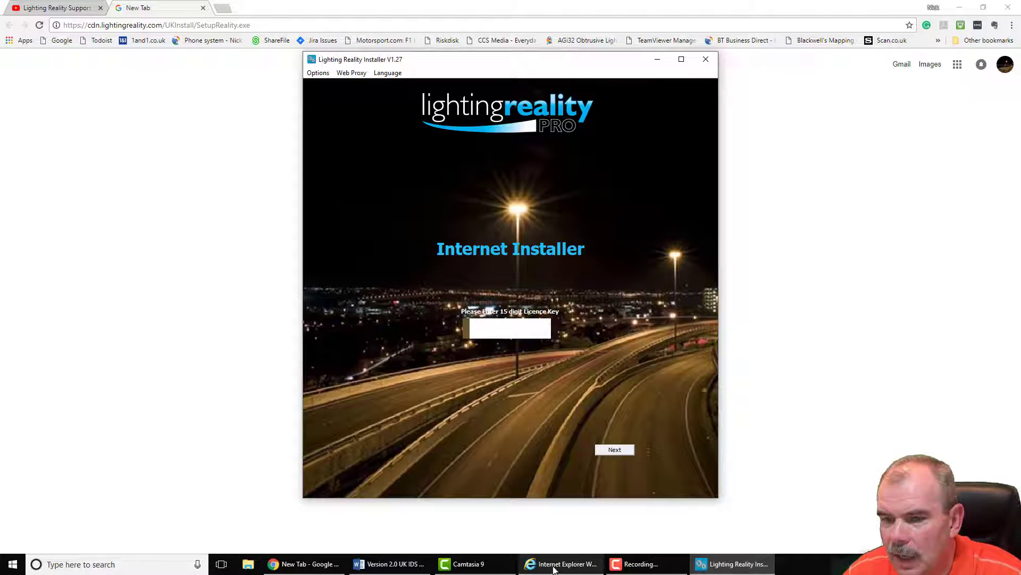
{"action": "left_click", "coordinate": [389, 570]}
{"action": "double_click", "coordinate": [494, 157]}
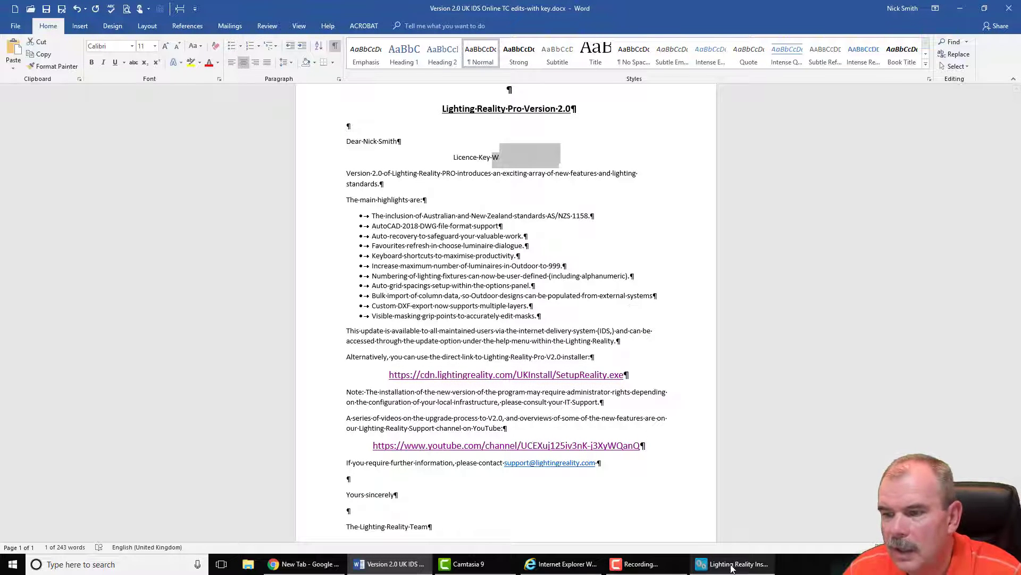
{"action": "left_click", "coordinate": [732, 568]}
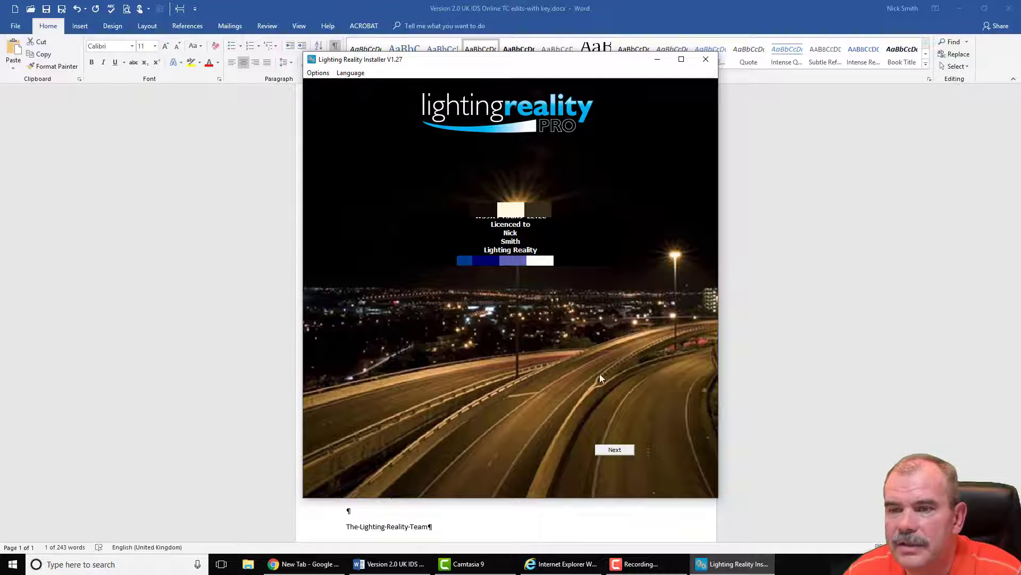
{"action": "left_click", "coordinate": [617, 451]}
Read through the Lighting Reality Agreement, accept it, and continue to the list of components.
{"action": "scroll", "coordinate": [494, 207], "scroll_direction": "down", "scroll_amount": 15}
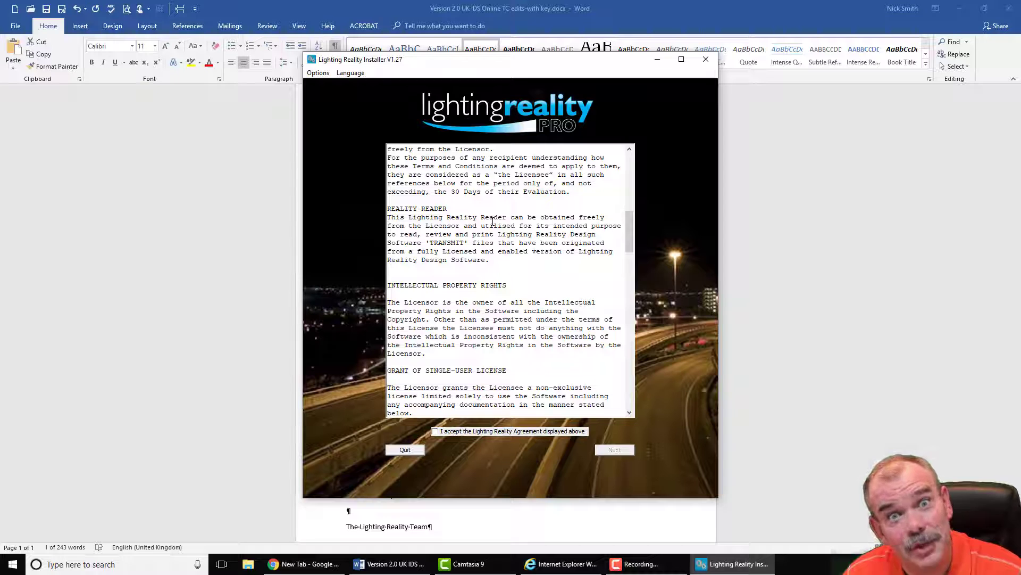
{"action": "scroll", "coordinate": [531, 272], "scroll_direction": "down", "scroll_amount": 5}
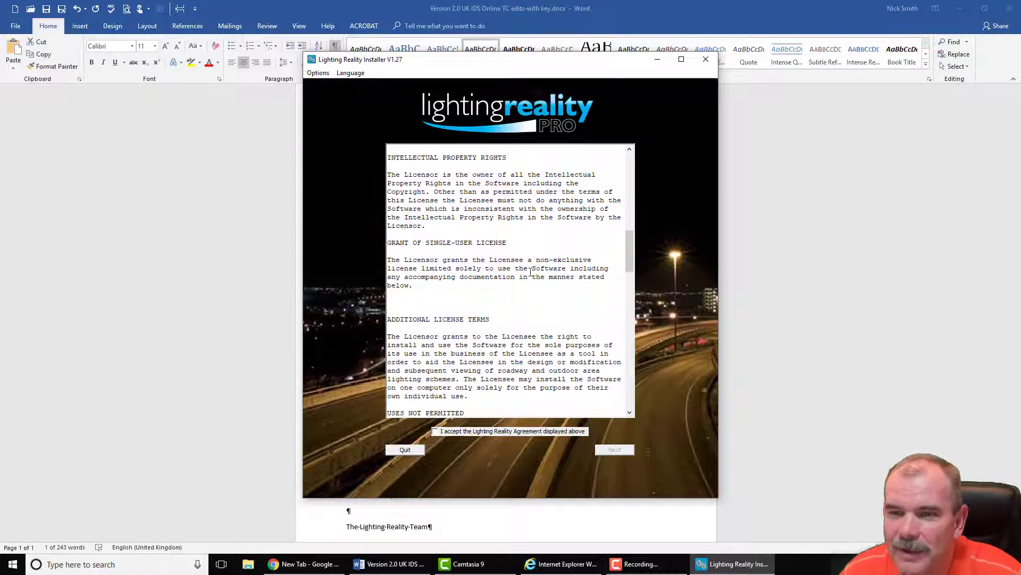
{"action": "scroll", "coordinate": [531, 271], "scroll_direction": "down", "scroll_amount": 14}
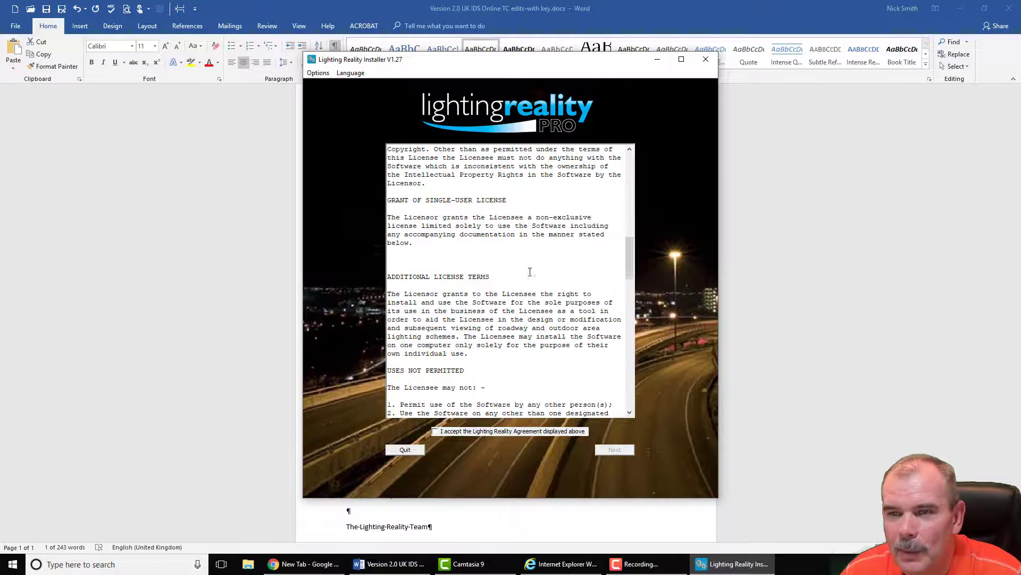
{"action": "left_click", "coordinate": [433, 433]}
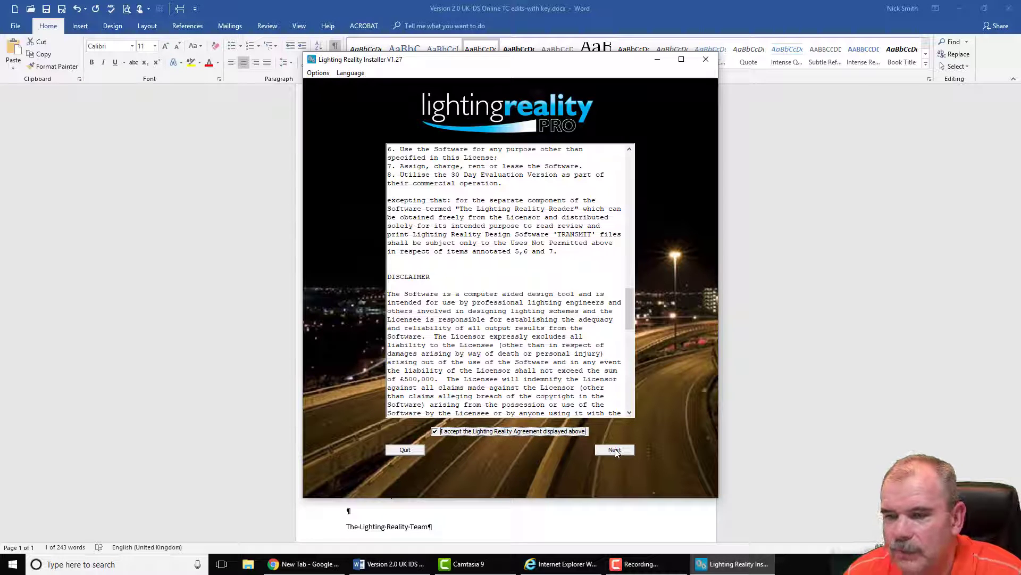
{"action": "left_click", "coordinate": [615, 450]}
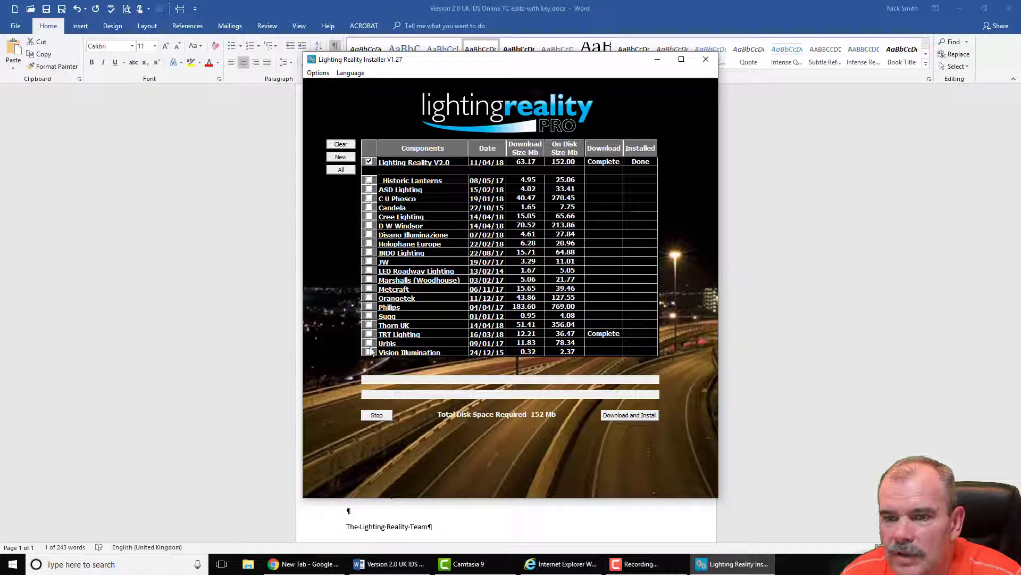
Try selecting all components, clear that selection, and choose only Historic Lanterns and TRT Lighting alongside Lighting Reality V2.0.
{"action": "left_click", "coordinate": [343, 170]}
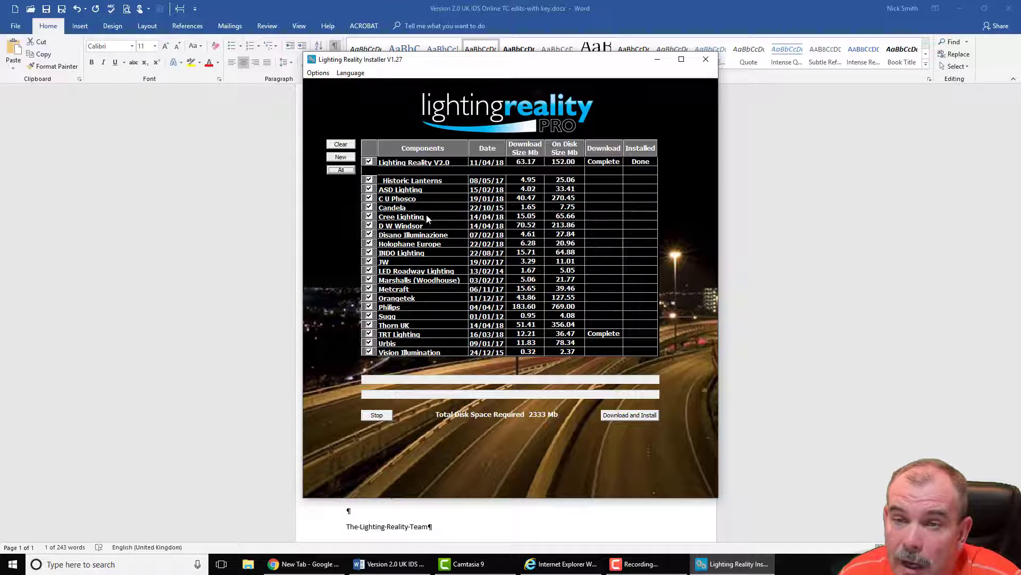
{"action": "left_click", "coordinate": [341, 145]}
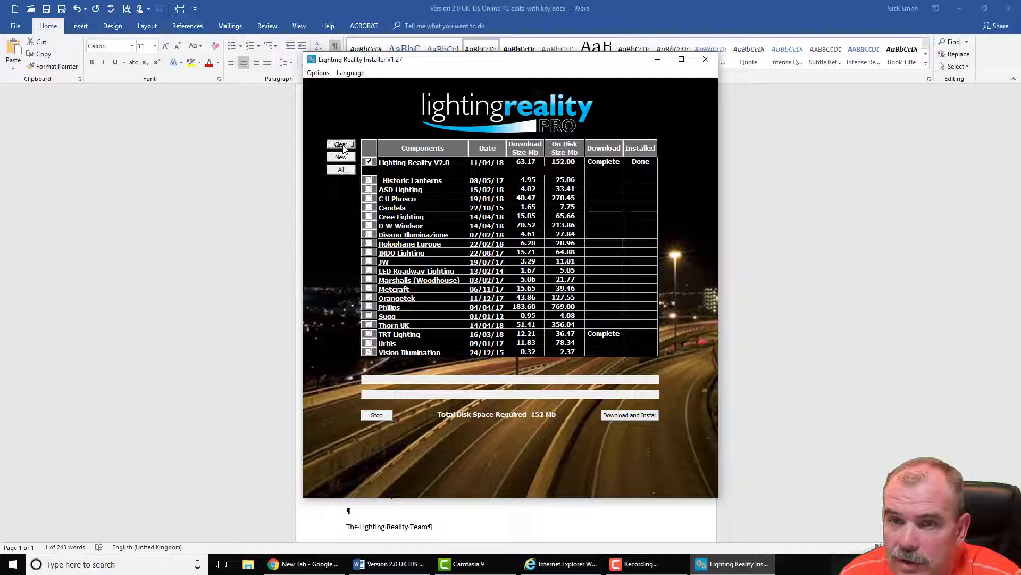
{"action": "left_click", "coordinate": [369, 180]}
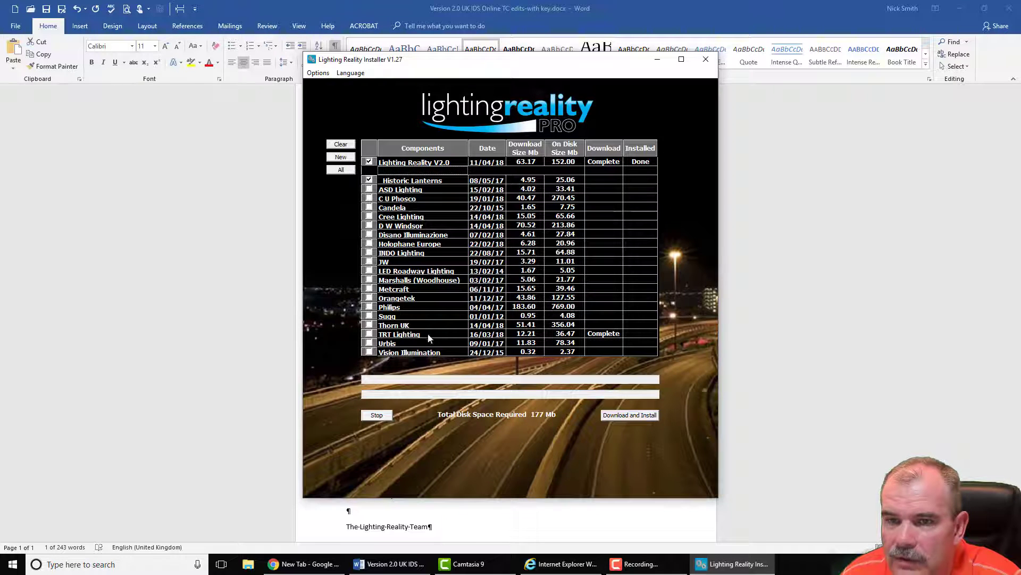
{"action": "left_click", "coordinate": [369, 335]}
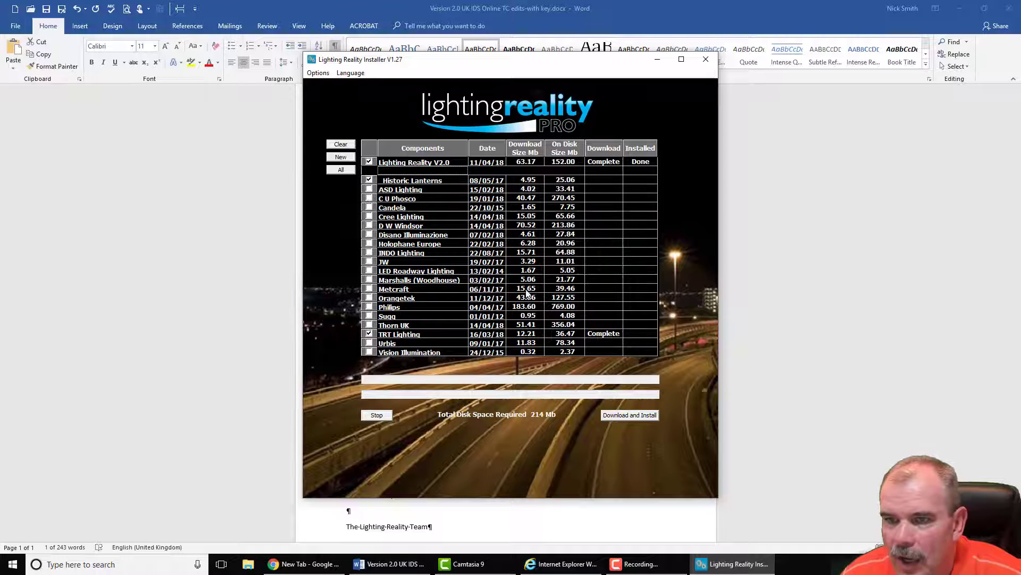
Download and install the selected components with the Lighting Reality PDF Printer included, and minimise the Word window behind the installer.
{"action": "left_click", "coordinate": [629, 417]}
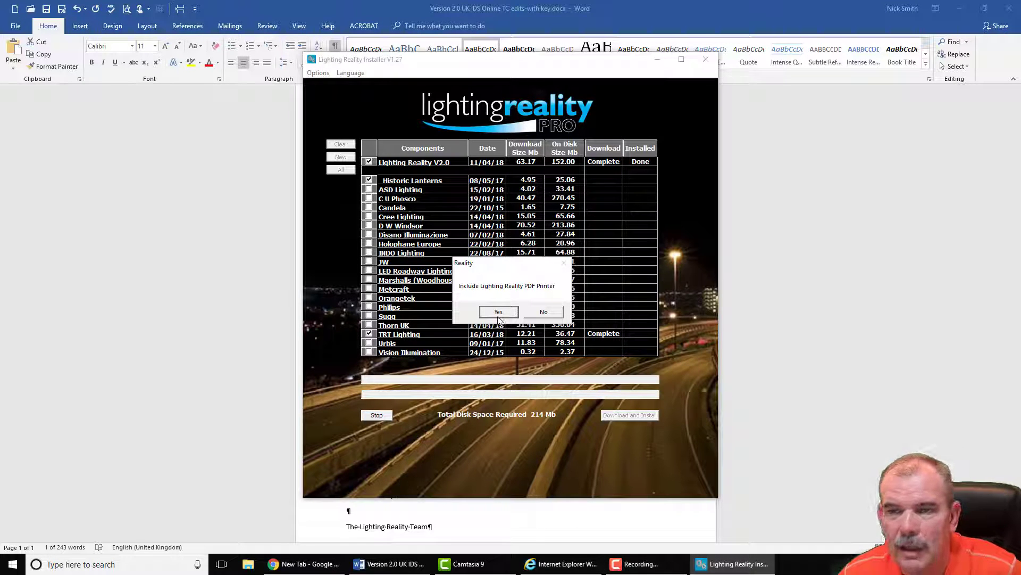
{"action": "left_click", "coordinate": [502, 314]}
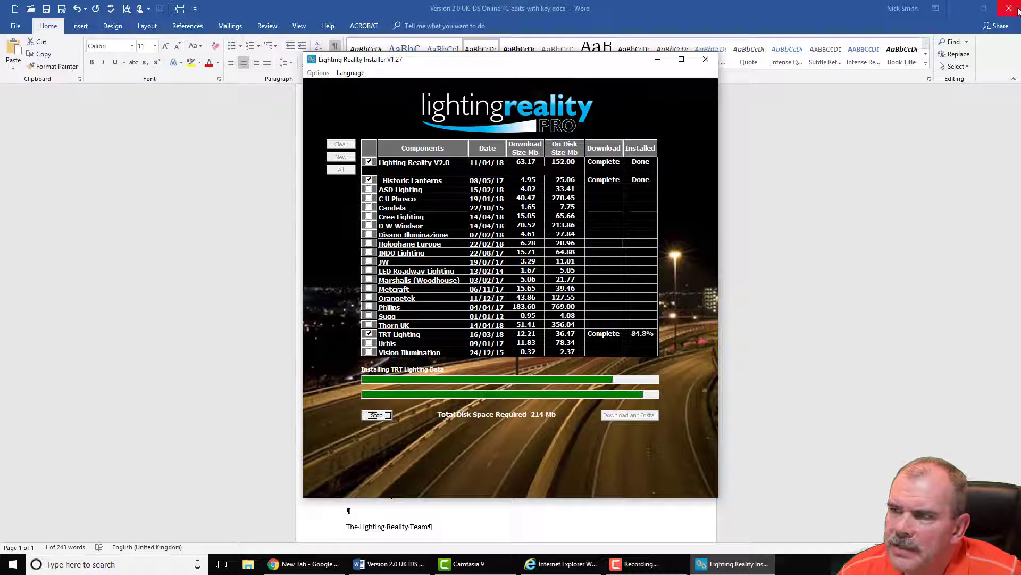
{"action": "left_click", "coordinate": [960, 9]}
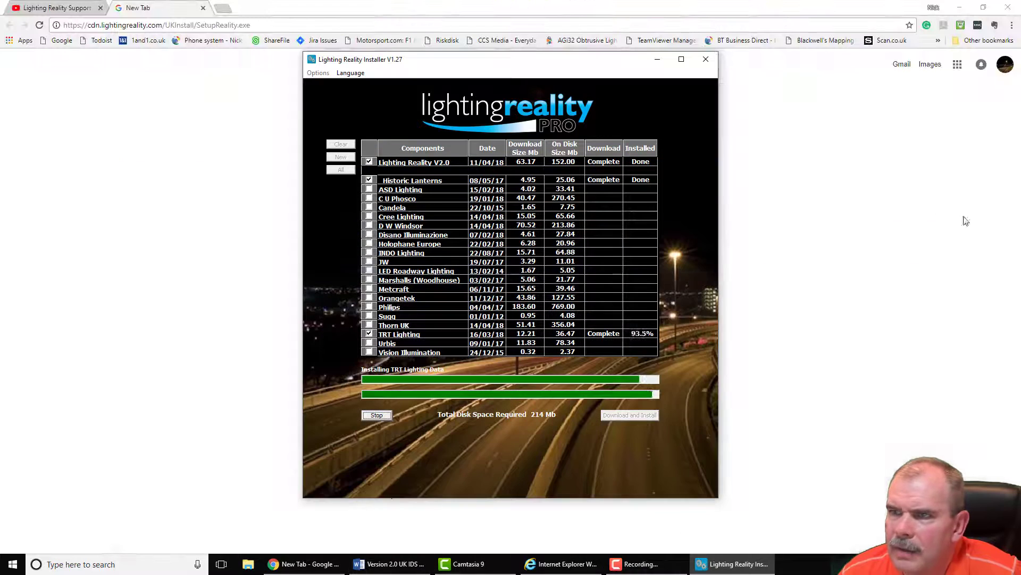
Minimise Chrome, close Internet Explorer with all its tabs, and exit the Lighting Reality installer.
{"action": "left_click", "coordinate": [960, 8]}
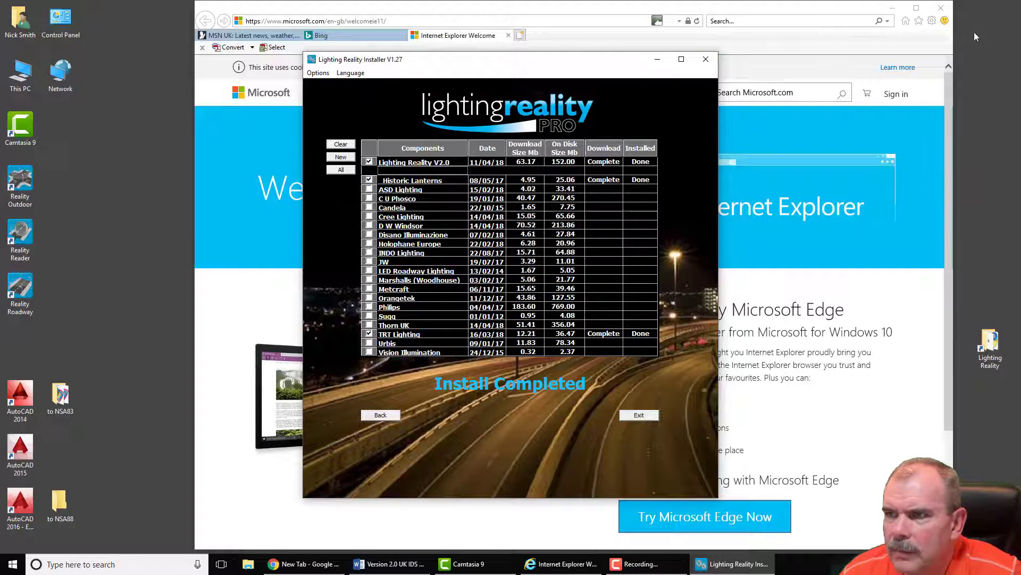
{"action": "left_click", "coordinate": [941, 8]}
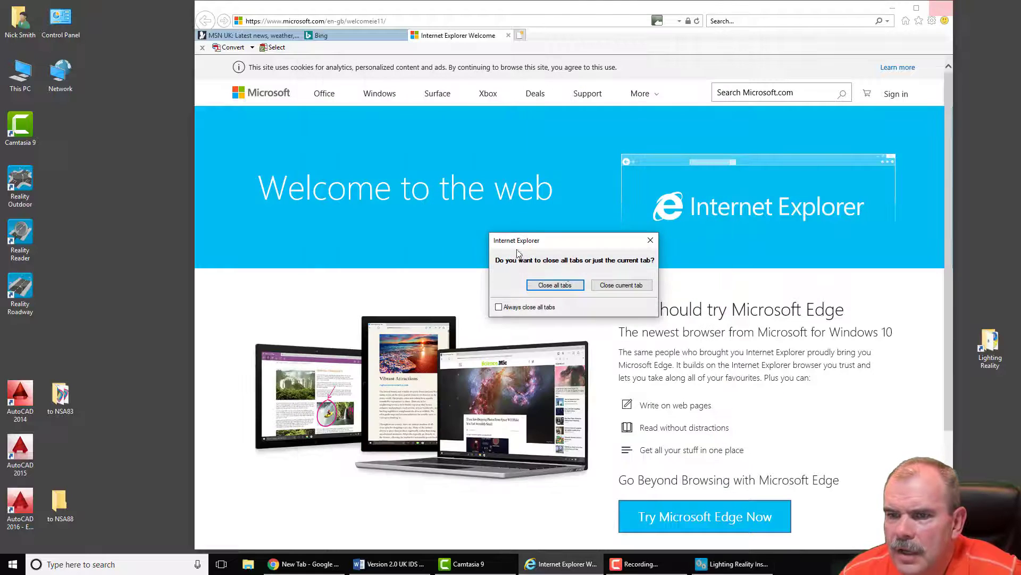
{"action": "left_click", "coordinate": [555, 284]}
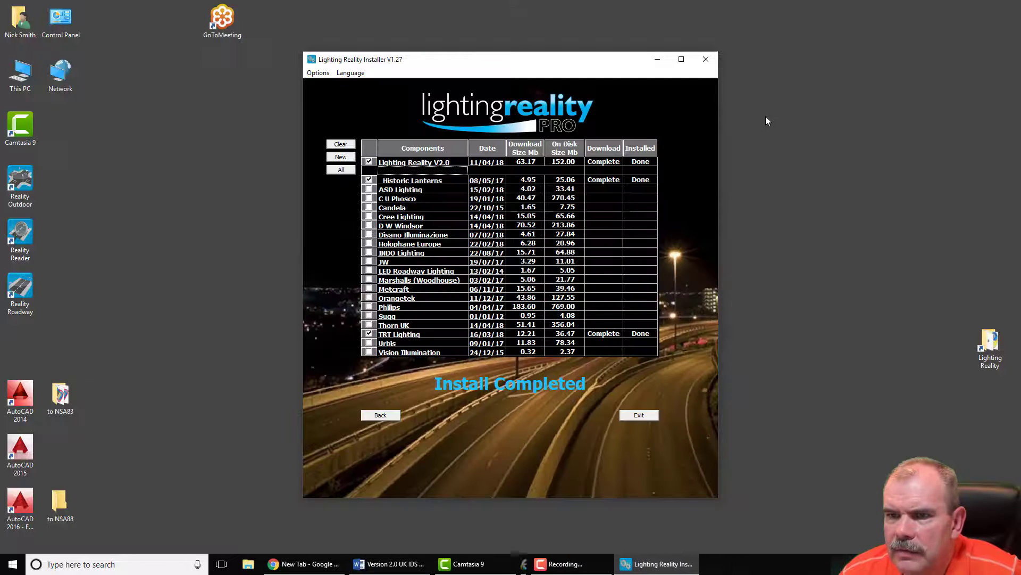
{"action": "left_click", "coordinate": [639, 415]}
Arrange the Reality Roadway, Reality Reader and Reality Outdoor shortcuts in one row in the middle of the desktop.
{"action": "left_click_drag", "start_coordinate": [64, 163], "coordinate": [505, 79]}
{"action": "left_click", "coordinate": [640, 268]}
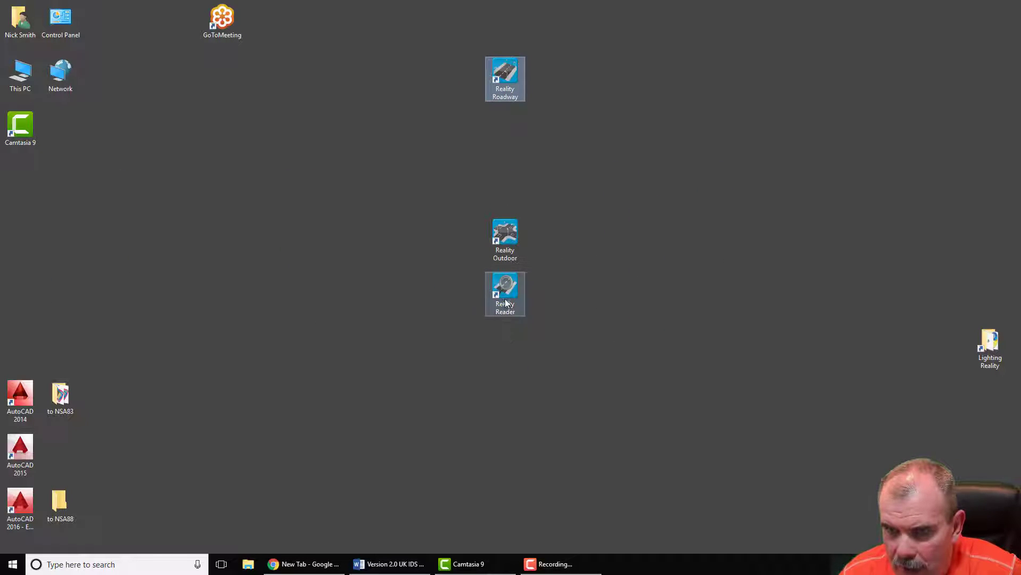
{"action": "left_click_drag", "start_coordinate": [502, 300], "coordinate": [585, 79]}
{"action": "left_click_drag", "start_coordinate": [501, 246], "coordinate": [664, 85]}
{"action": "left_click_drag", "start_coordinate": [719, 105], "coordinate": [426, 281]}
{"action": "left_click", "coordinate": [594, 400]}
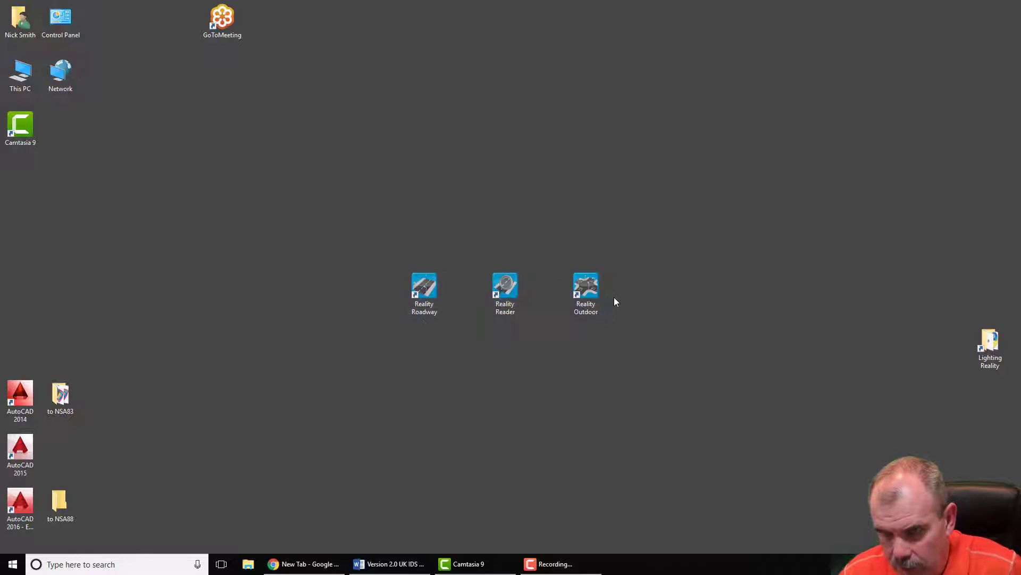
Launch Reality Roadway from the desktop and skip the offered C U Phosco data update.
{"action": "left_click", "coordinate": [426, 293]}
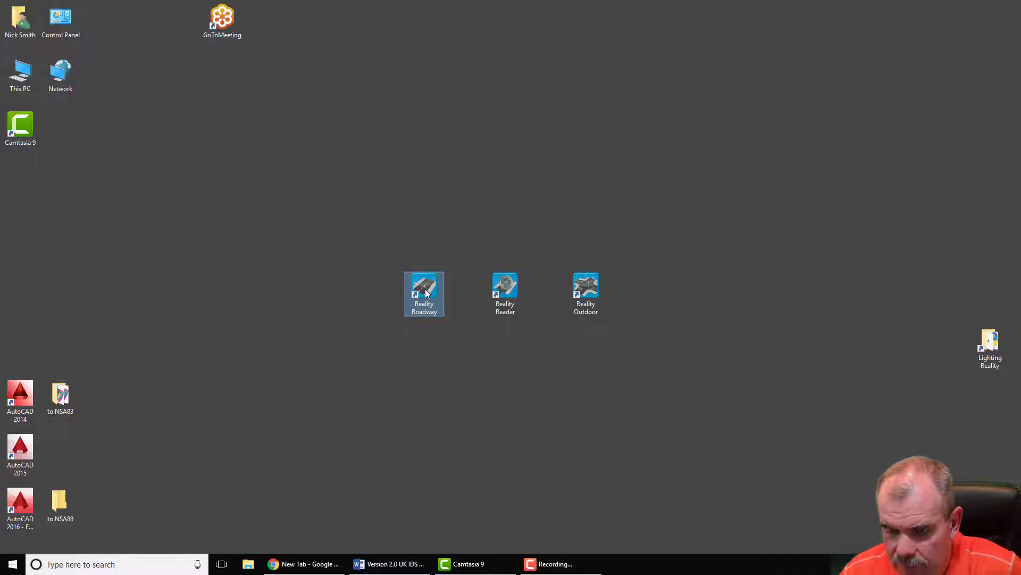
{"action": "double_click", "coordinate": [425, 293]}
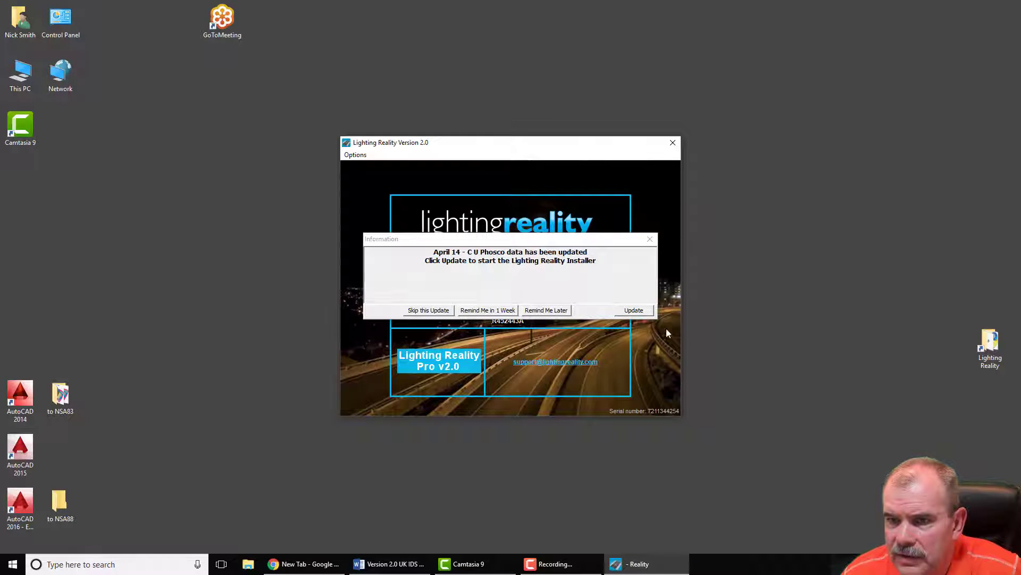
{"action": "left_click", "coordinate": [423, 310]}
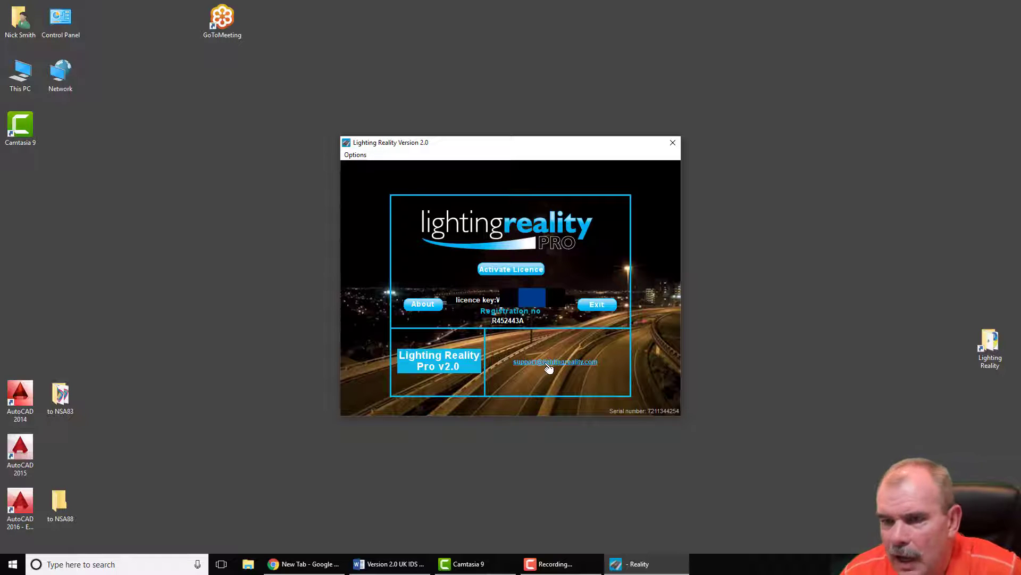
Examine the email activation route by generating the registration email, minimising the draft, and going to the 10 digit activation code field.
{"action": "left_click", "coordinate": [355, 154]}
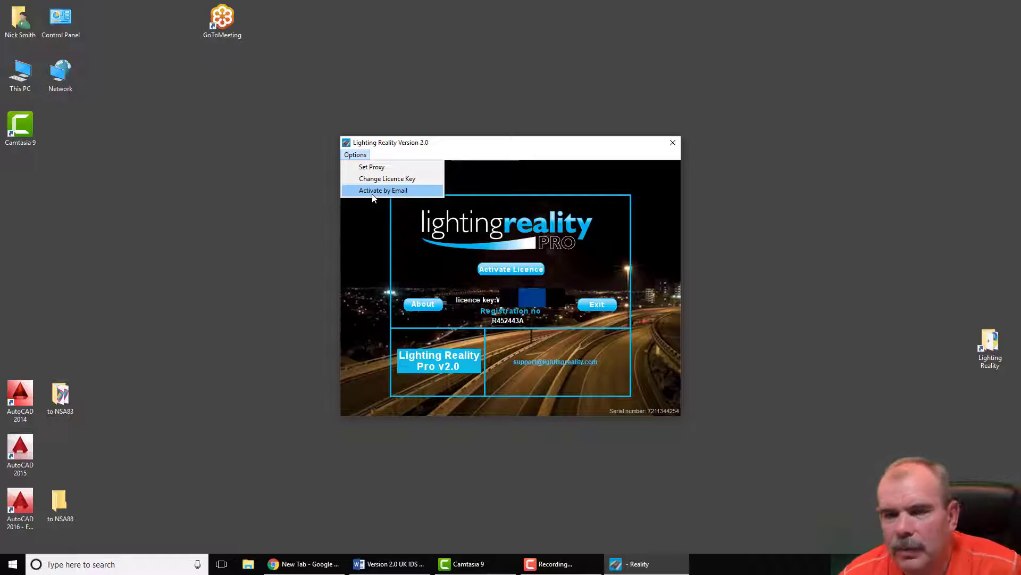
{"action": "left_click", "coordinate": [506, 155]}
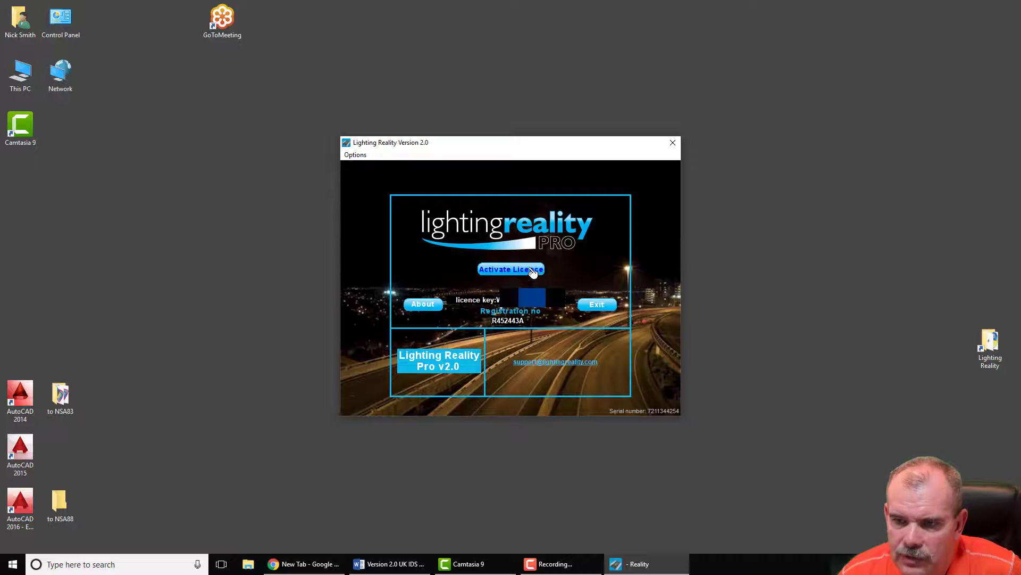
{"action": "left_click", "coordinate": [356, 155]}
{"action": "left_click", "coordinate": [375, 190]}
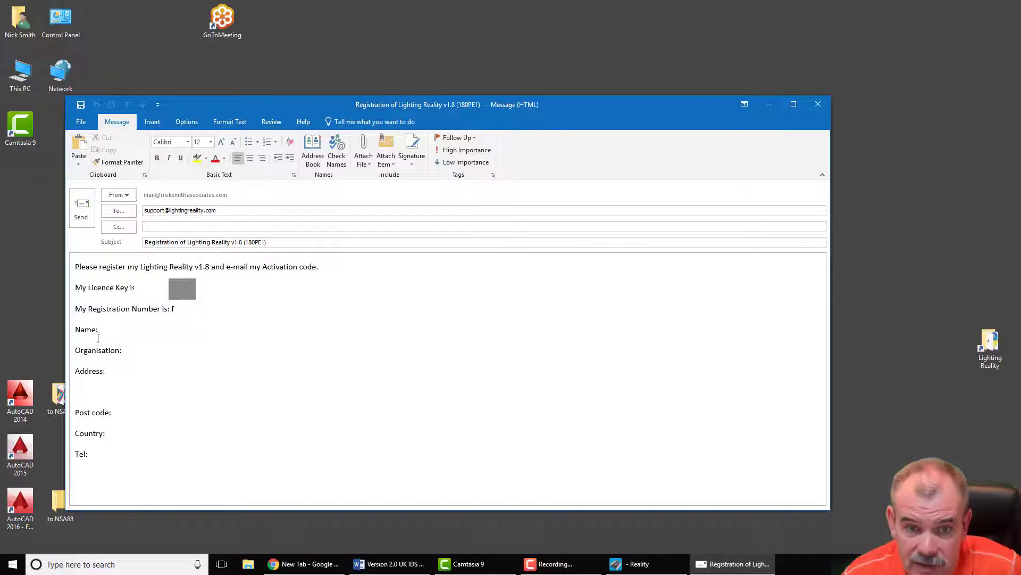
{"action": "left_click", "coordinate": [771, 104]}
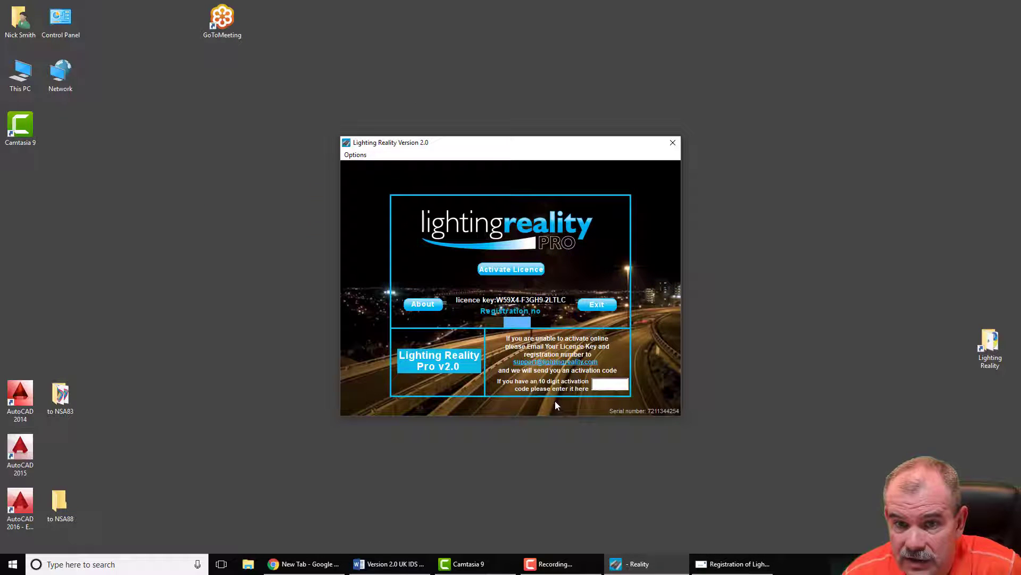
{"action": "left_click", "coordinate": [595, 382]}
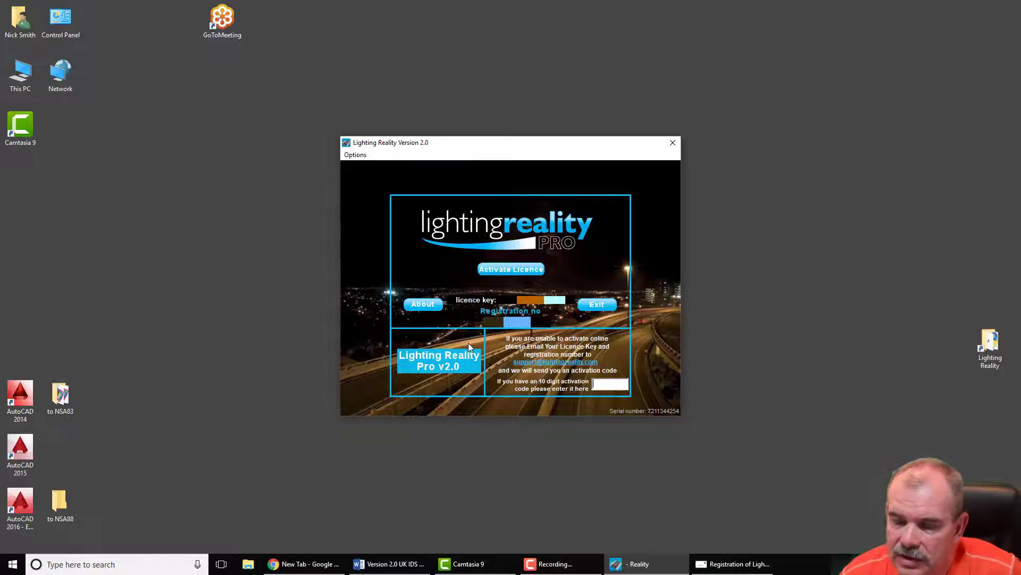
Activate the licence online and open the Roadway module.
{"action": "left_click", "coordinate": [503, 273]}
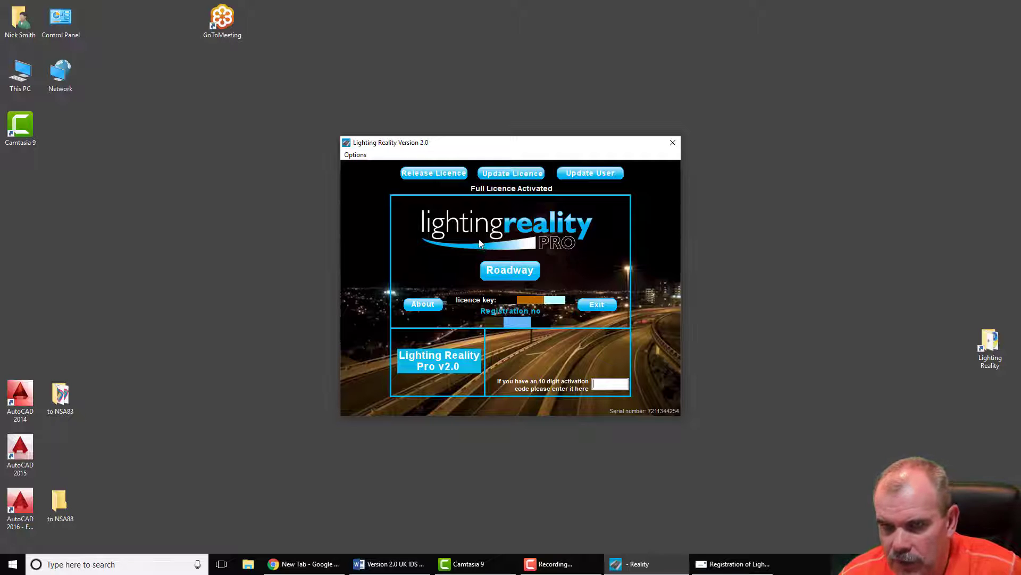
{"action": "left_click", "coordinate": [511, 271]}
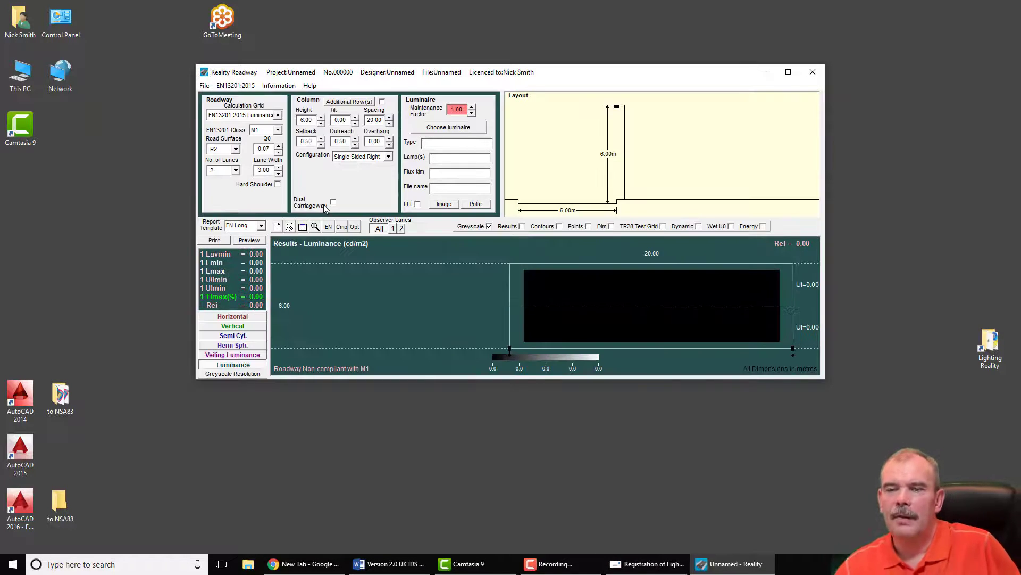
Open Roadway's default settings, fill in the designer's name, and set the default maintenance factor to 0.76.
{"action": "left_click", "coordinate": [205, 86]}
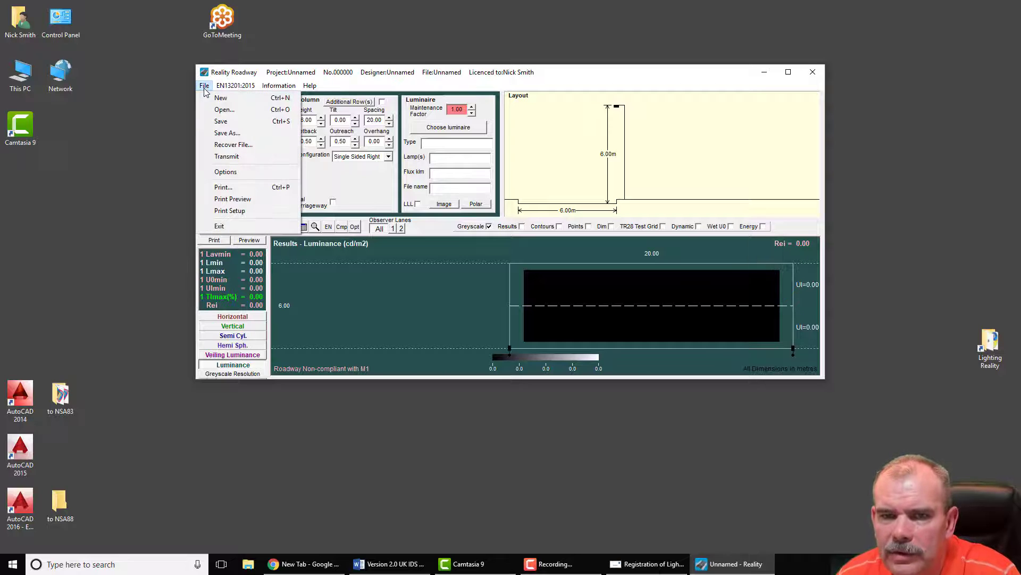
{"action": "left_click", "coordinate": [222, 176]}
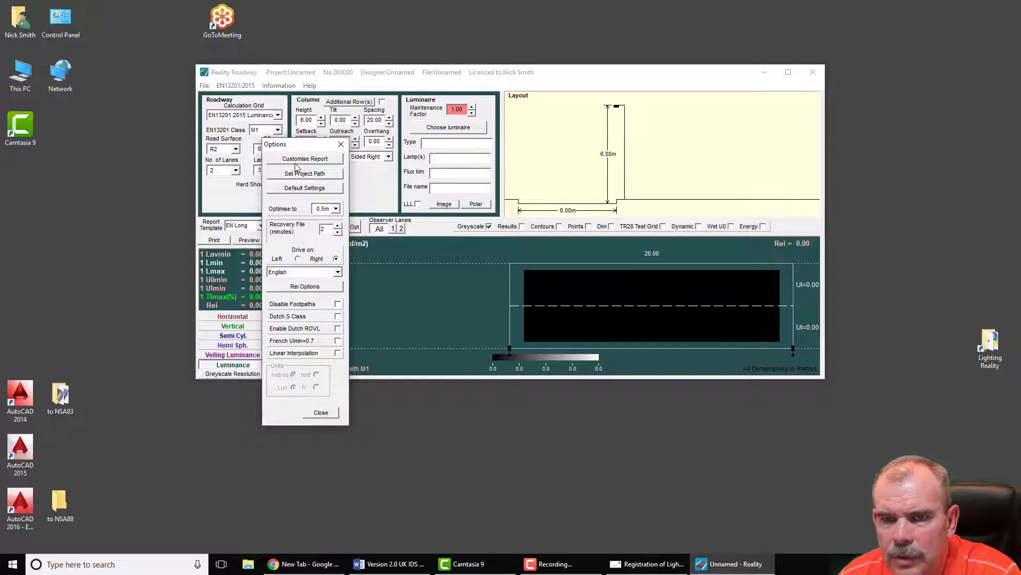
{"action": "left_click", "coordinate": [309, 189]}
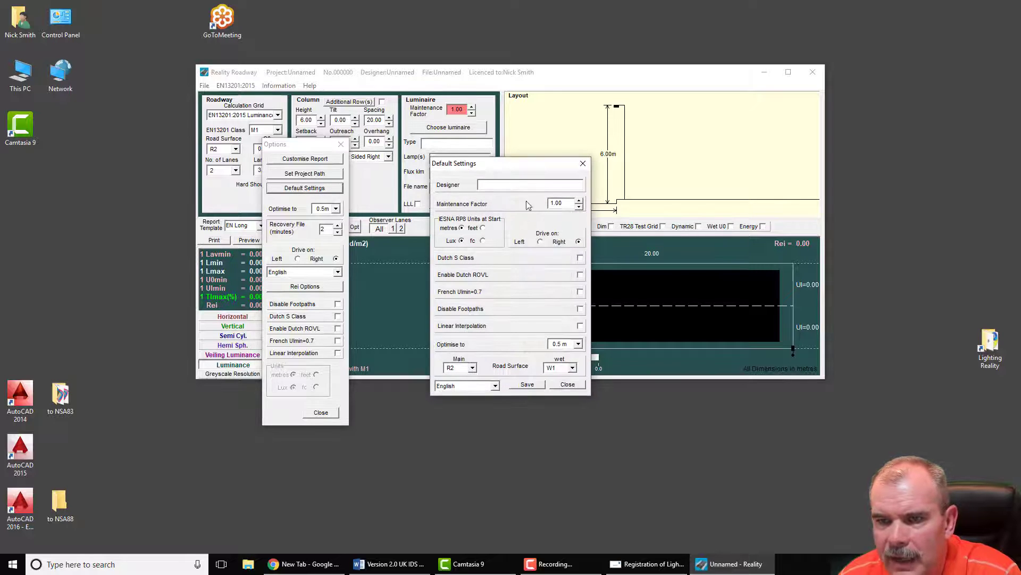
{"action": "type", "text": "Nick Smith"}
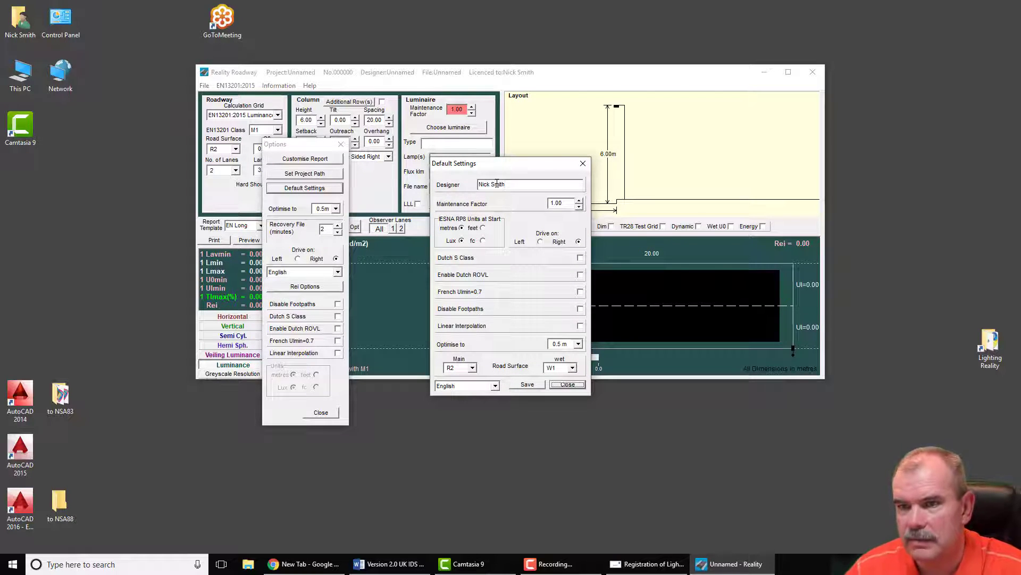
{"action": "key", "text": "Tab"}
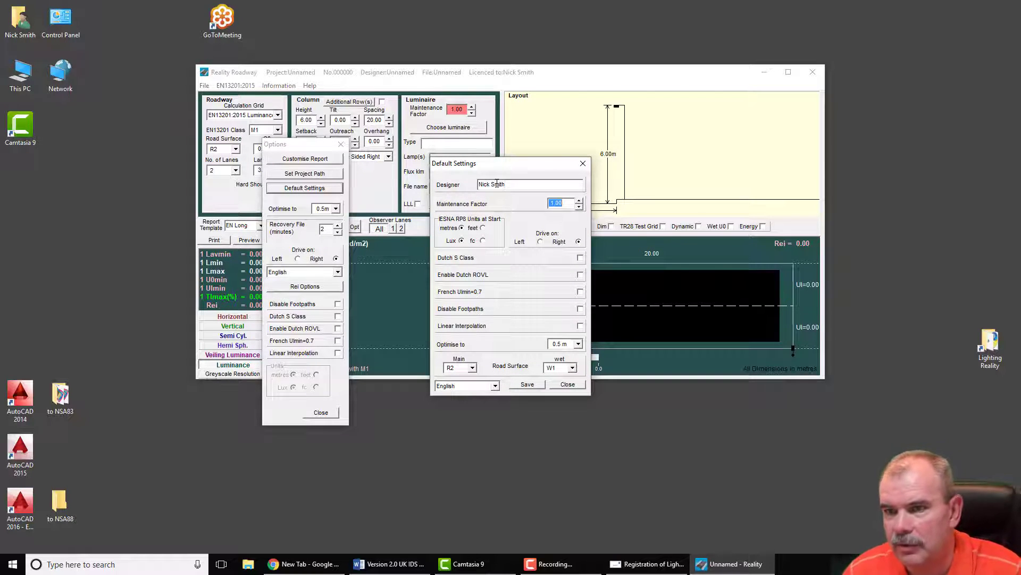
{"action": "type", "text": "0.76"}
{"action": "key", "text": "Tab"}
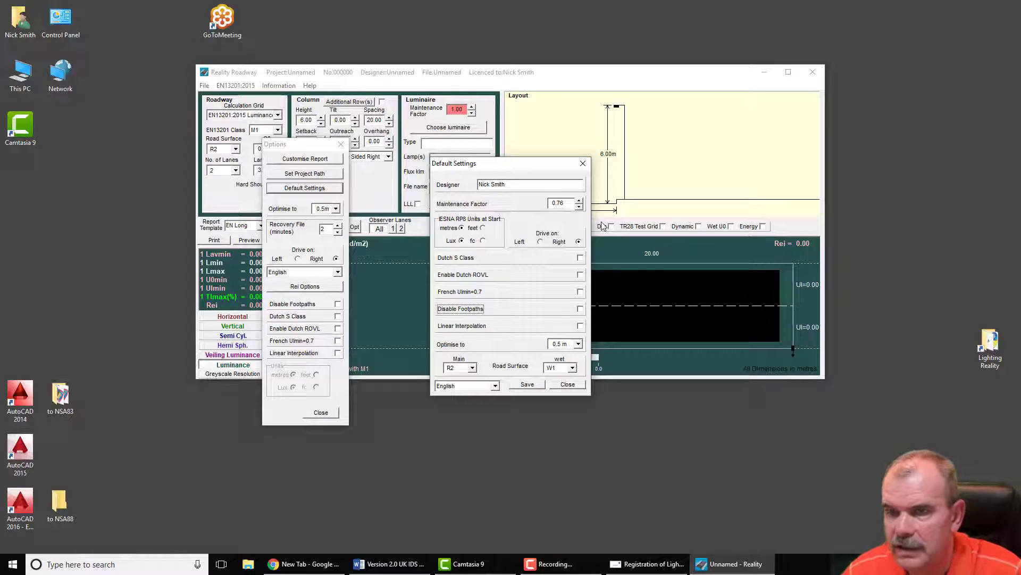
Set the default driving side to left and the default optimisation increment to 1.0 m.
{"action": "left_click", "coordinate": [540, 242]}
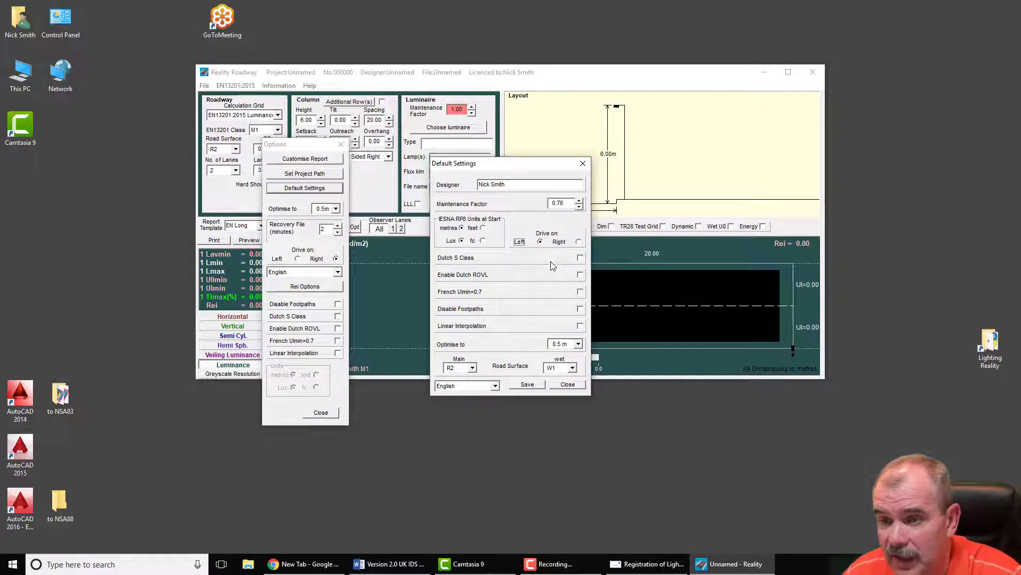
{"action": "left_click", "coordinate": [559, 343]}
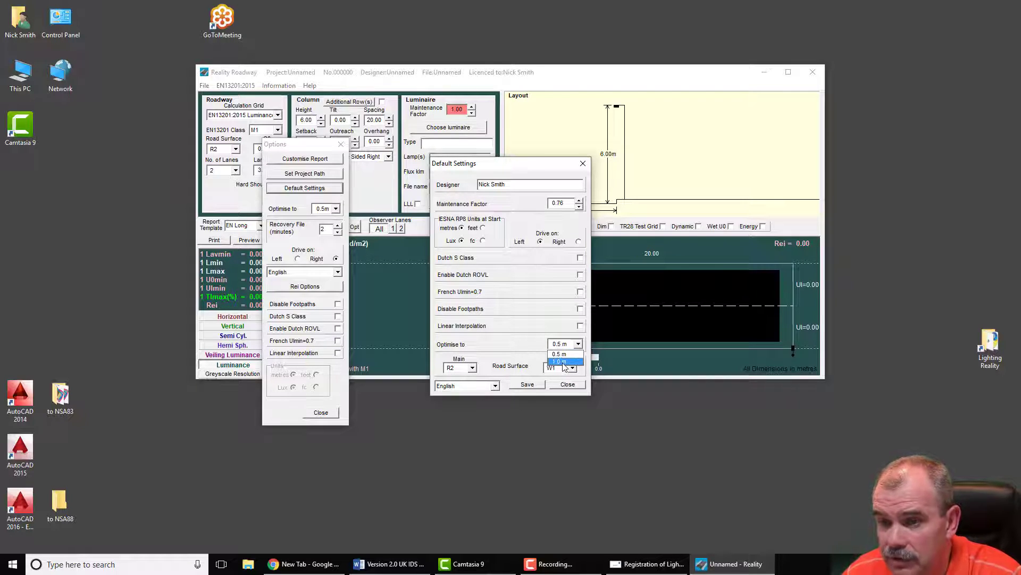
{"action": "left_click", "coordinate": [563, 362]}
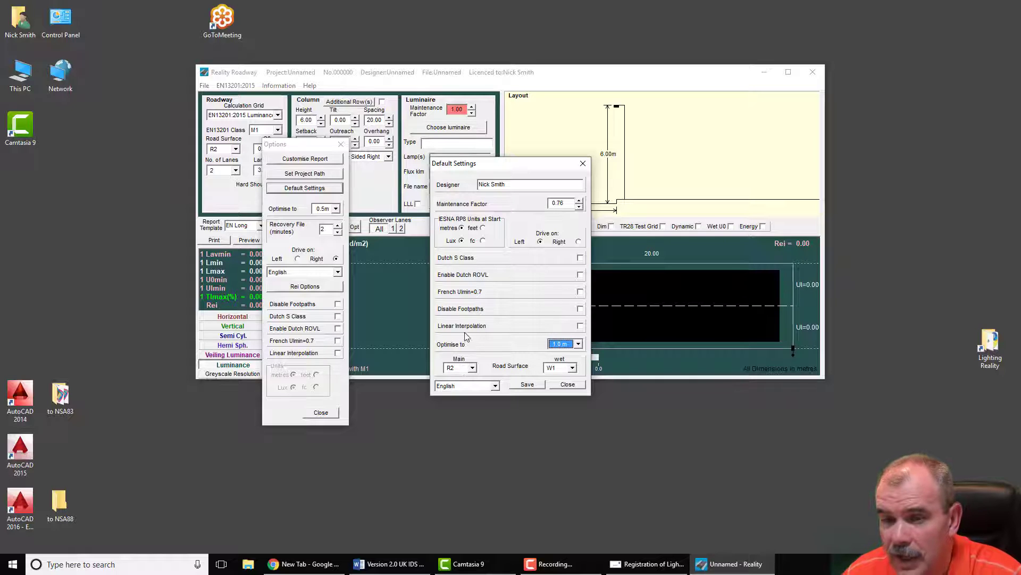
Set the default main road surface to C2 and the wet surface to W2, and save and close the default settings.
{"action": "left_click", "coordinate": [458, 369]}
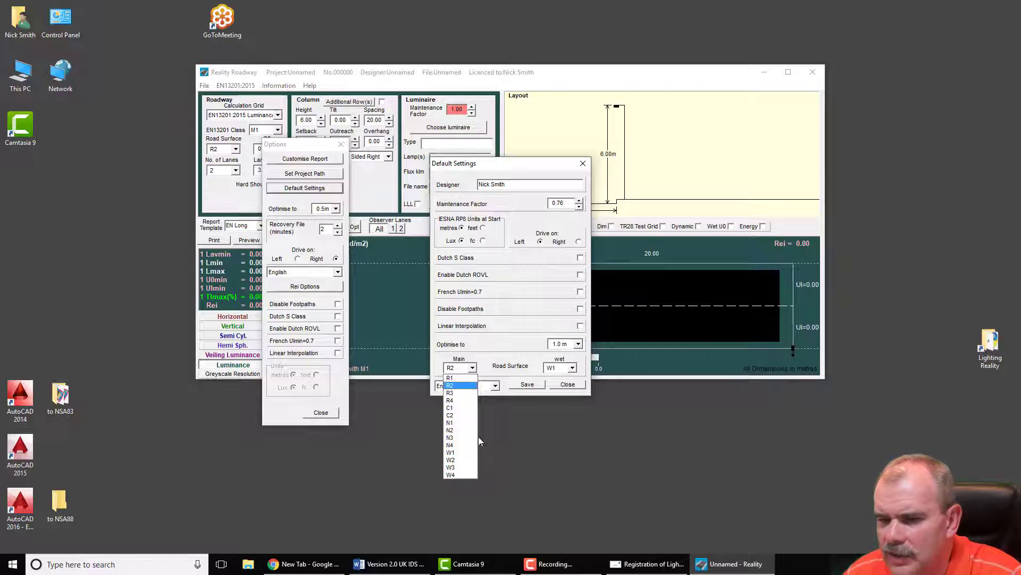
{"action": "left_click", "coordinate": [453, 415]}
{"action": "left_click", "coordinate": [573, 367]}
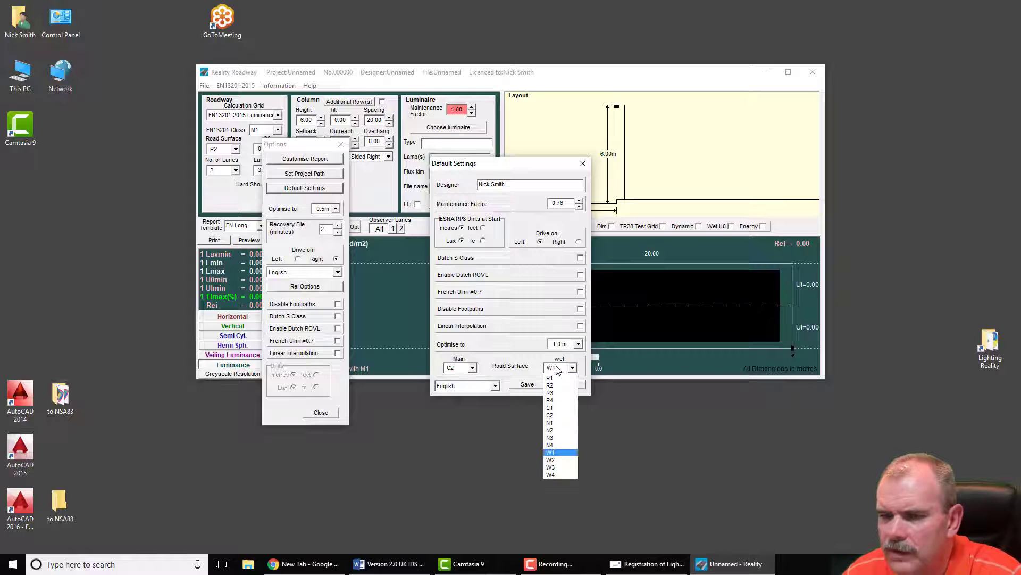
{"action": "left_click", "coordinate": [551, 460]}
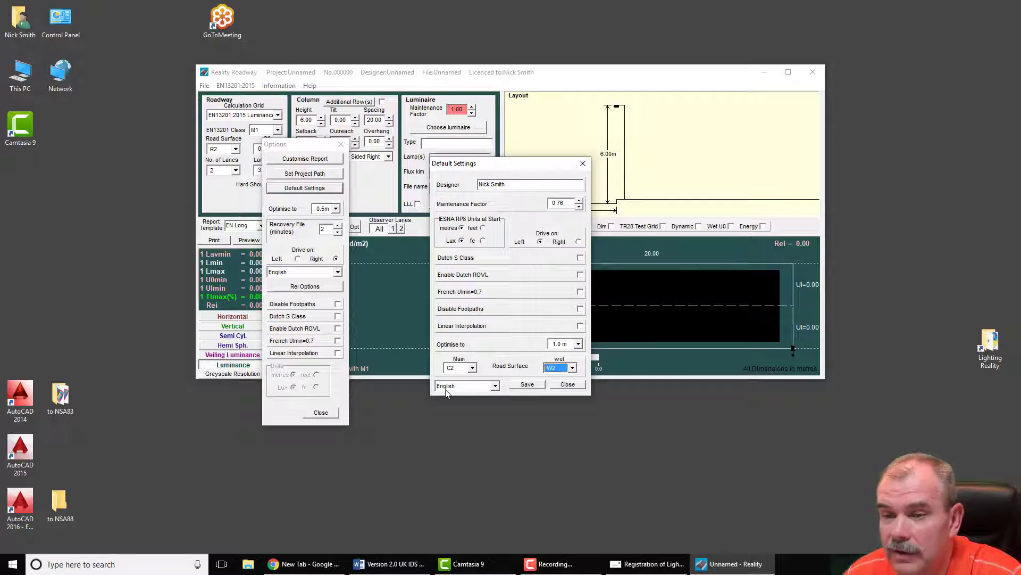
{"action": "left_click", "coordinate": [529, 385]}
{"action": "left_click", "coordinate": [568, 385]}
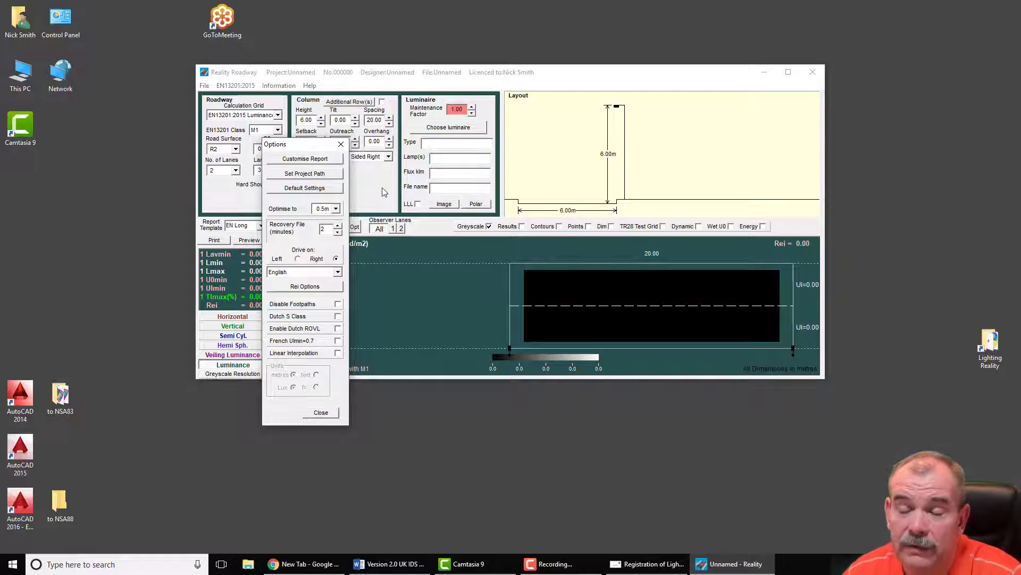
Examine the report customisation options, including the user notes, the front page Prepared By caption, the page footer and the logo file selection.
{"action": "left_click_drag", "start_coordinate": [307, 146], "coordinate": [370, 105]}
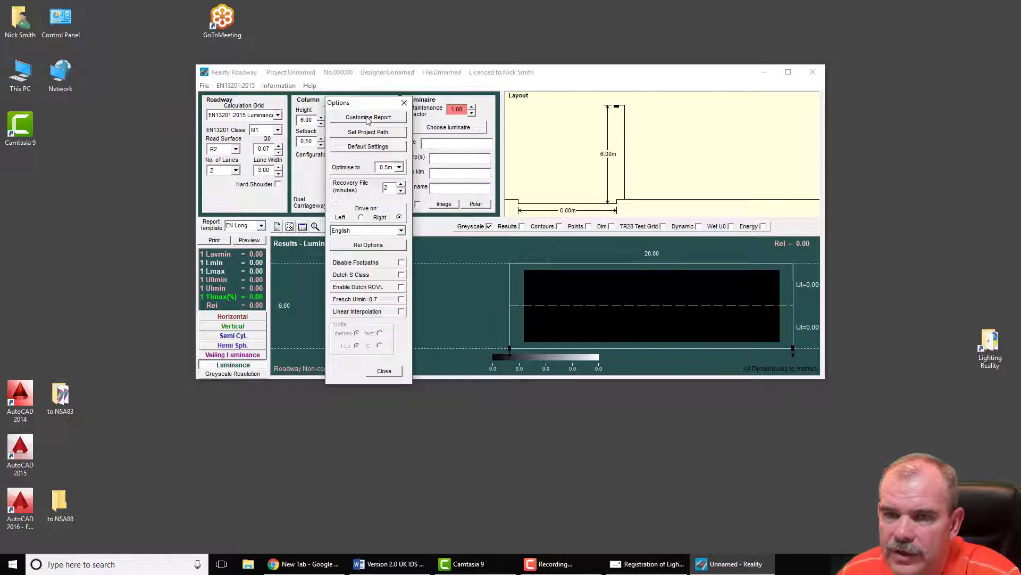
{"action": "left_click", "coordinate": [369, 118]}
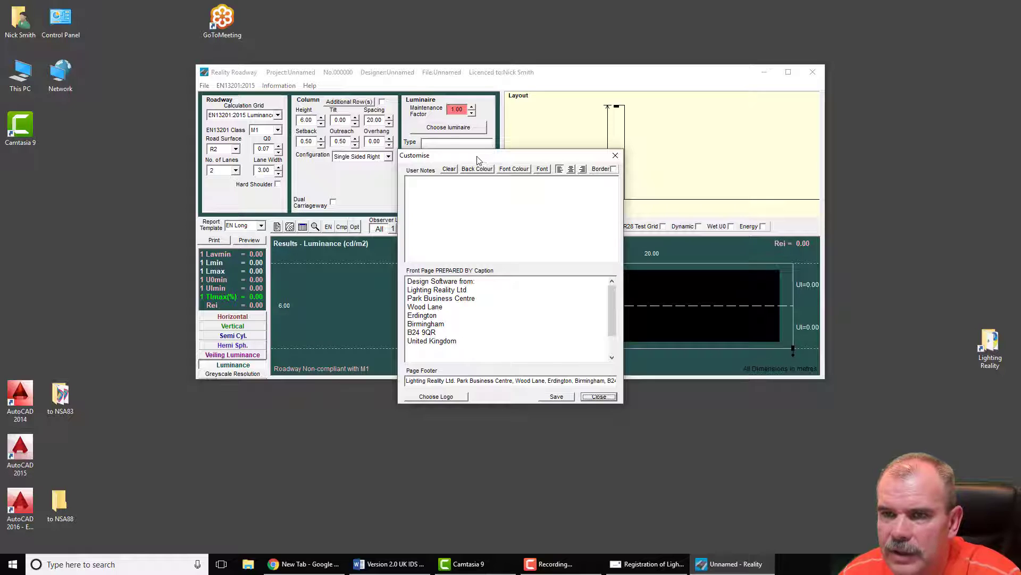
{"action": "left_click_drag", "start_coordinate": [477, 155], "coordinate": [412, 107]}
{"action": "left_click_drag", "start_coordinate": [410, 294], "coordinate": [259, 200]}
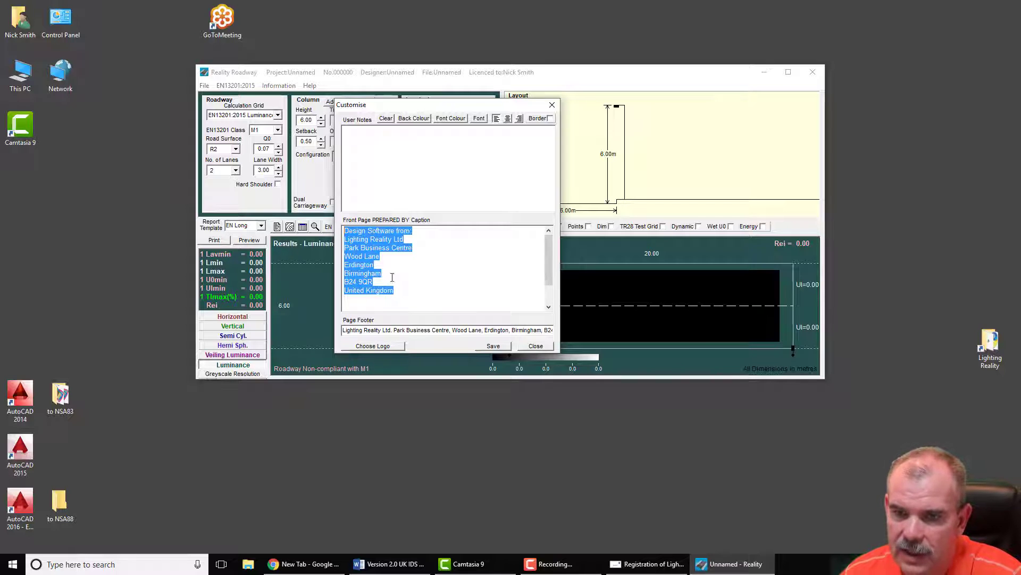
{"action": "left_click_drag", "start_coordinate": [396, 291], "coordinate": [344, 230]}
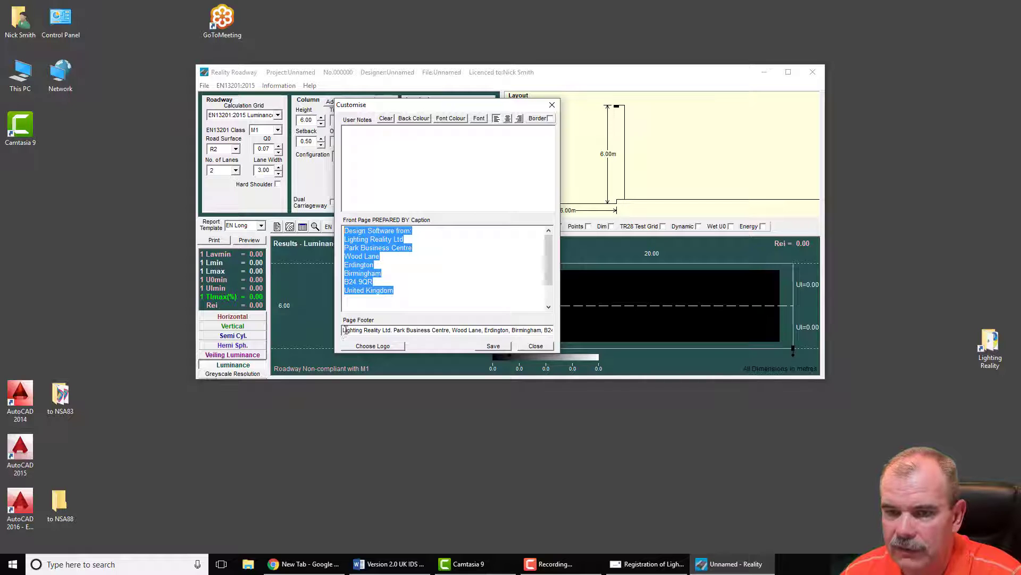
{"action": "left_click", "coordinate": [390, 348]}
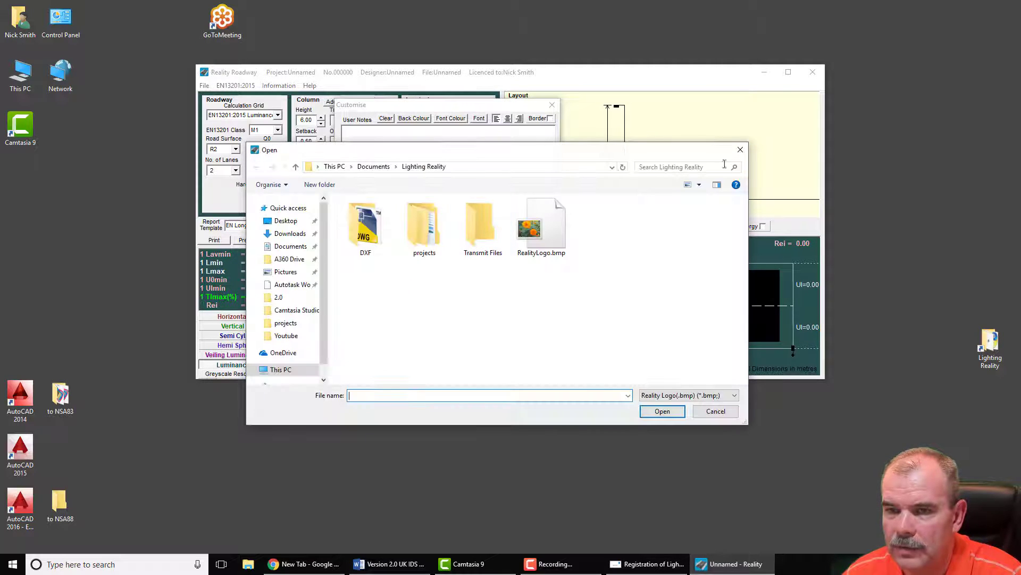
{"action": "left_click", "coordinate": [740, 150]}
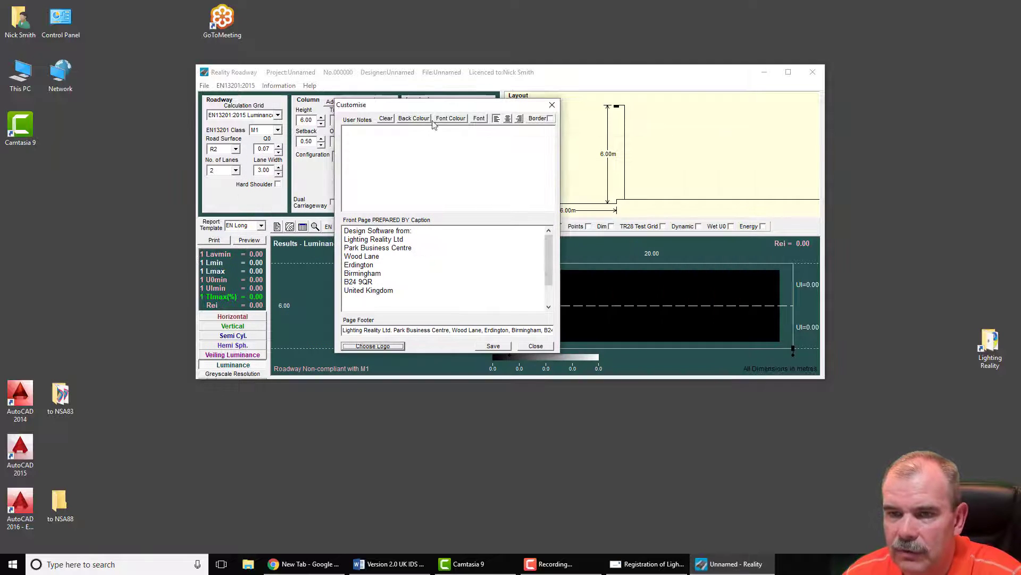
{"action": "left_click_drag", "start_coordinate": [433, 105], "coordinate": [460, 105]}
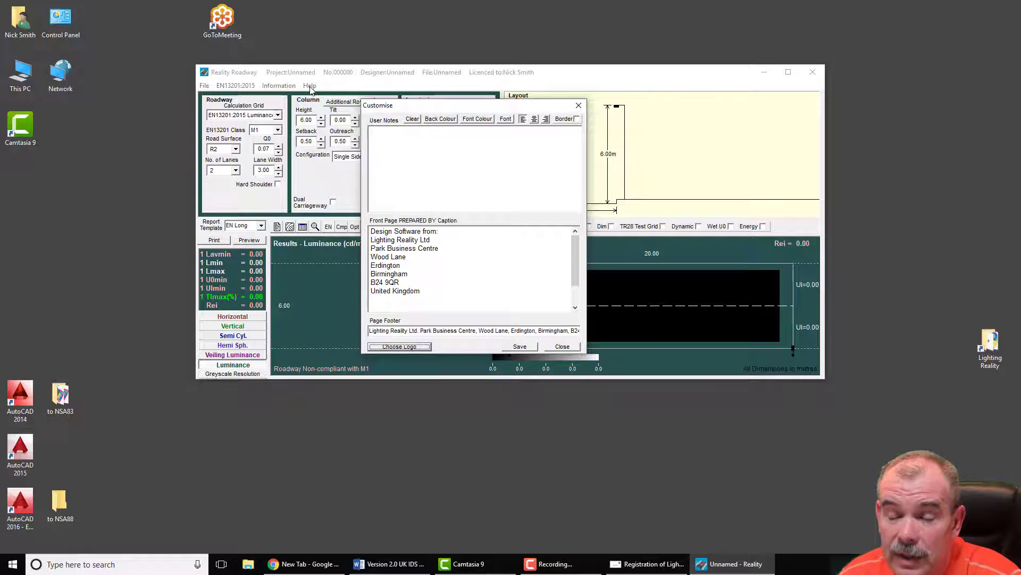
Move the Roadway main window to uncover the hidden Customise dialog, and reposition the dialog over the main window.
{"action": "left_click", "coordinate": [309, 86]}
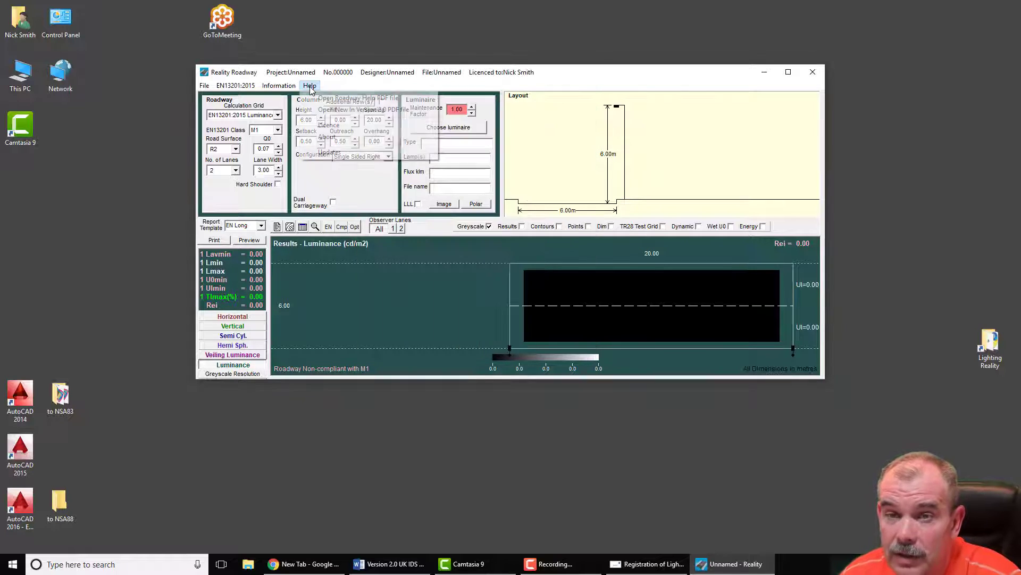
{"action": "left_click", "coordinate": [346, 78]}
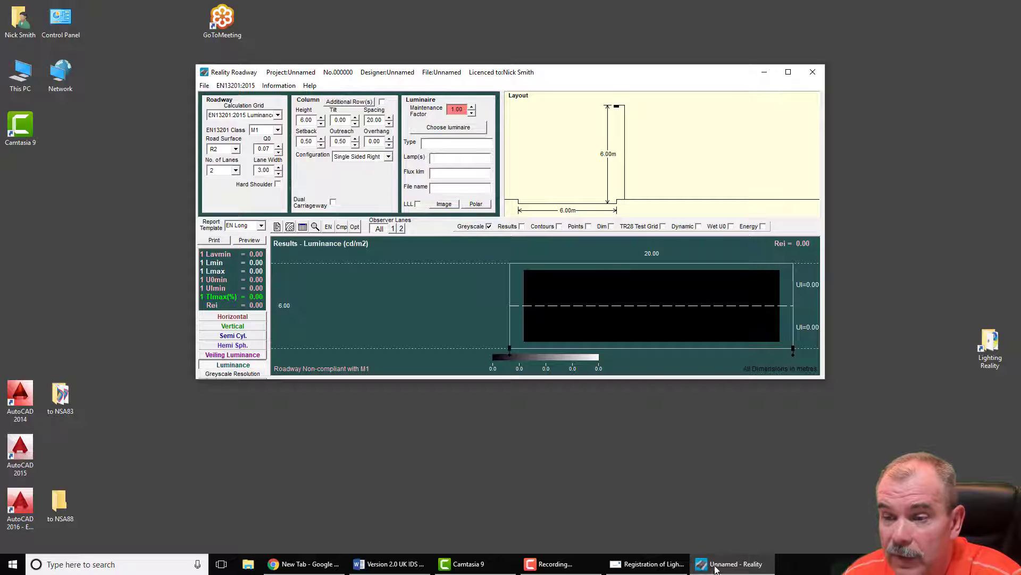
{"action": "left_click_drag", "start_coordinate": [549, 77], "coordinate": [534, 153]}
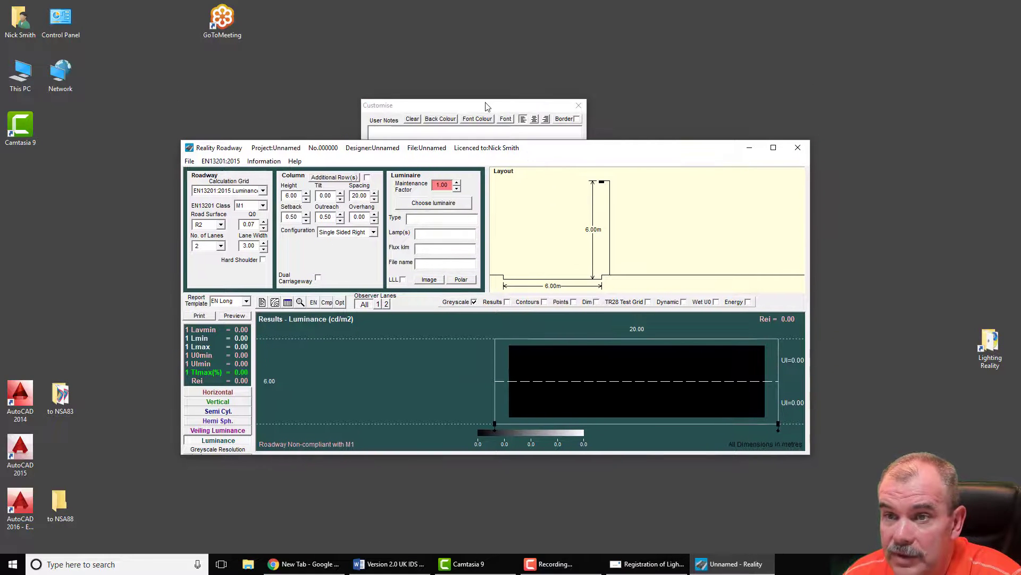
{"action": "left_click_drag", "start_coordinate": [488, 98], "coordinate": [424, 187]}
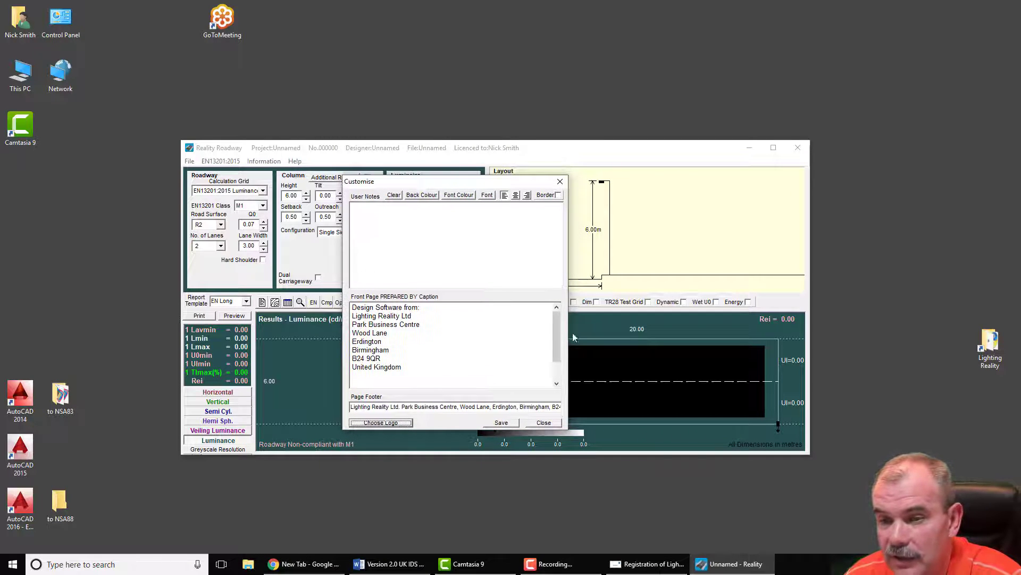
Select the whole front page Prepared By caption text, and close the report customisation without saving.
{"action": "left_click", "coordinate": [386, 363]}
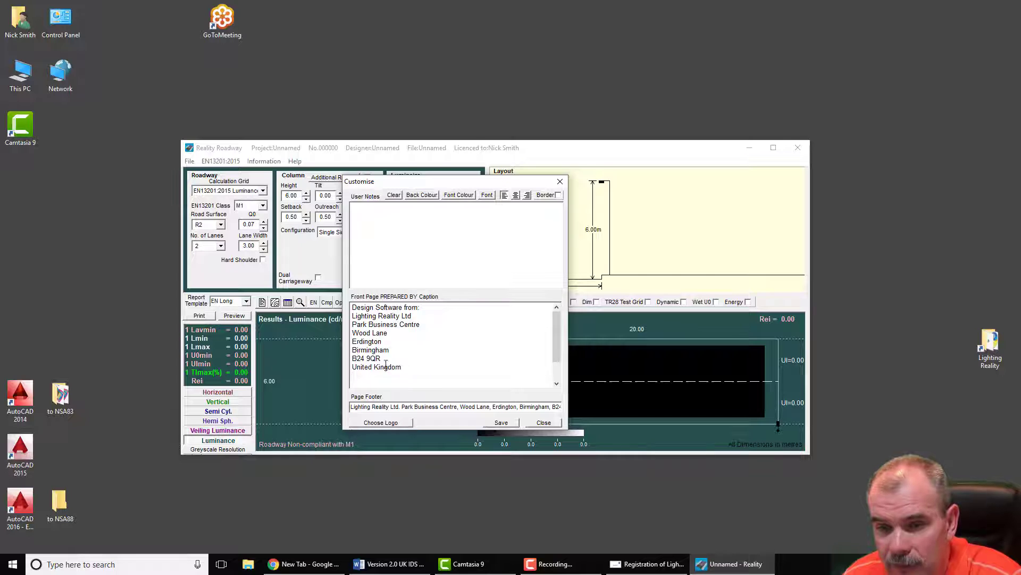
{"action": "key", "text": "ctrl+a"}
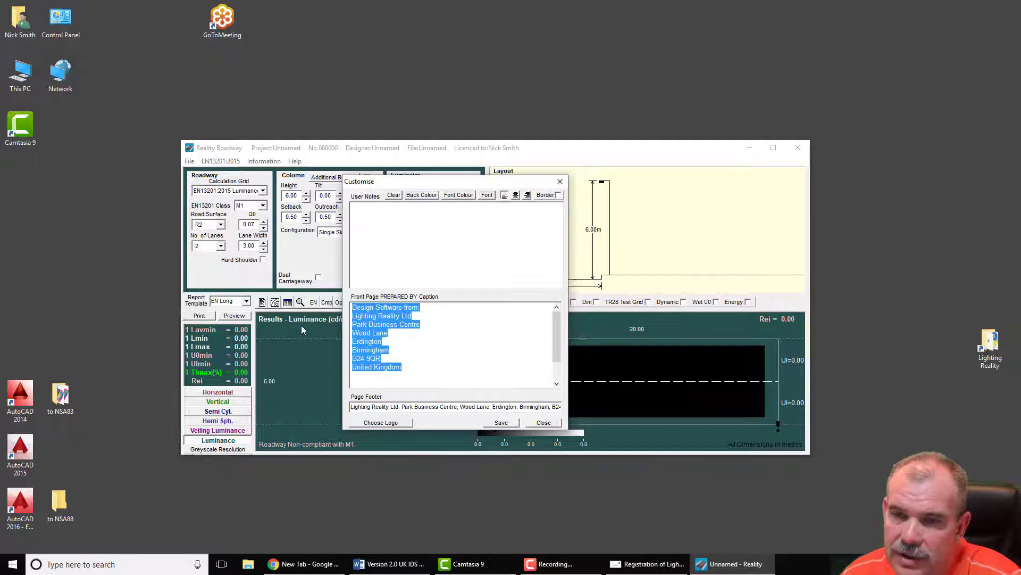
{"action": "left_click", "coordinate": [544, 423]}
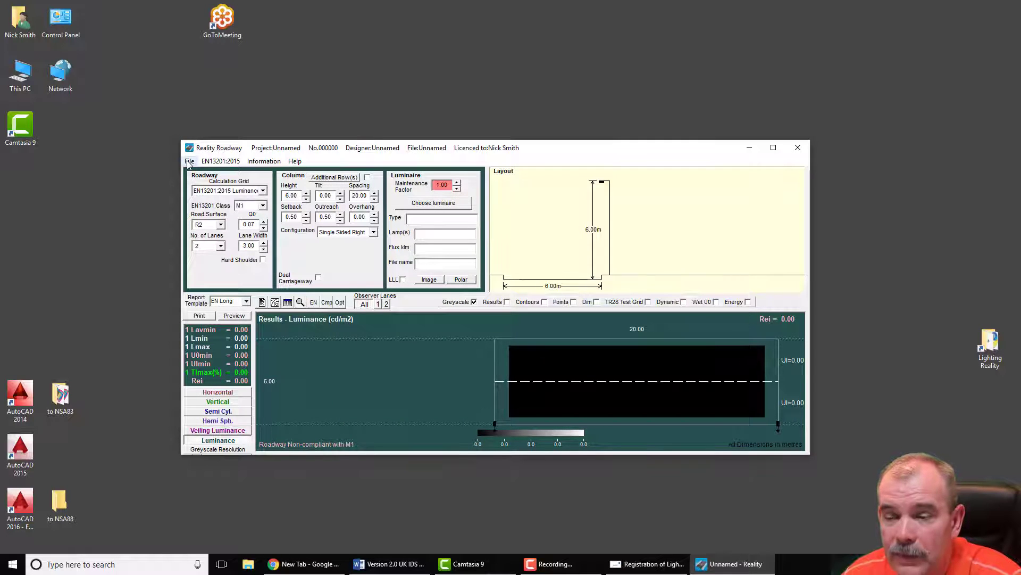